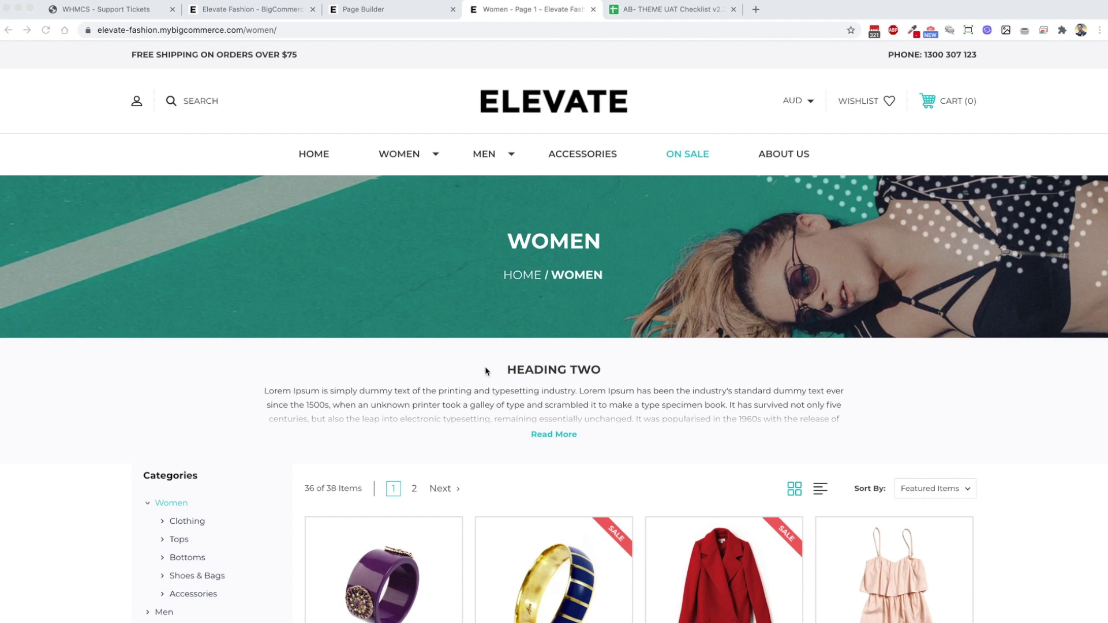
In Product Categories, expand Women and then Clothing to reveal its subcategories.
{"action": "mouse_move", "coordinate": [403, 159]}
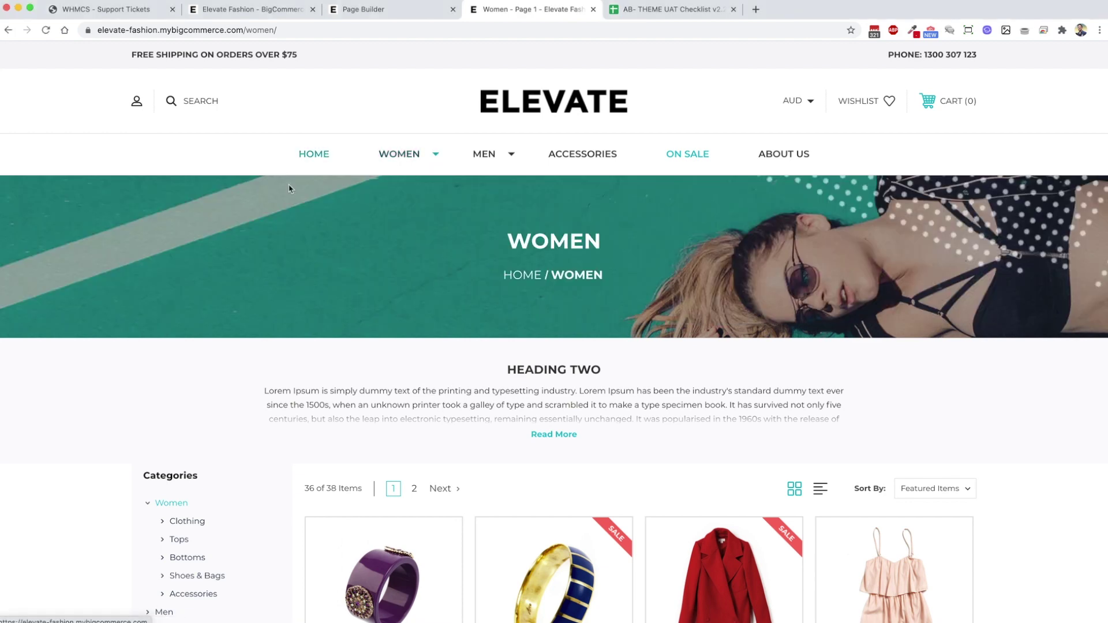
{"action": "scroll", "coordinate": [448, 465], "scroll_direction": "down", "scroll_amount": 4}
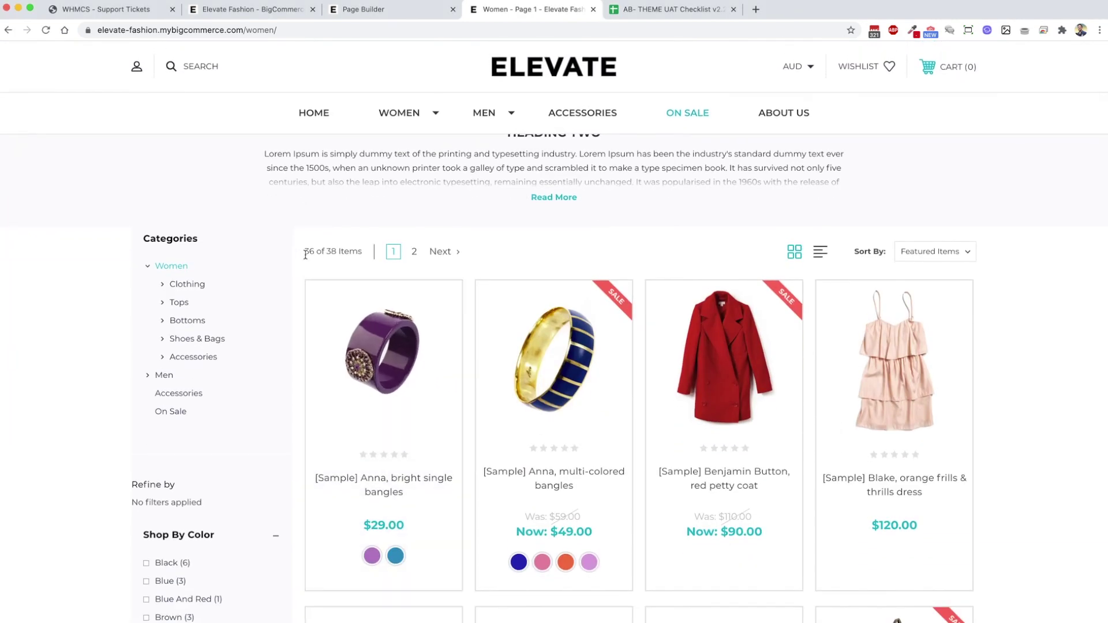
{"action": "scroll", "coordinate": [425, 217], "scroll_direction": "up", "scroll_amount": 1}
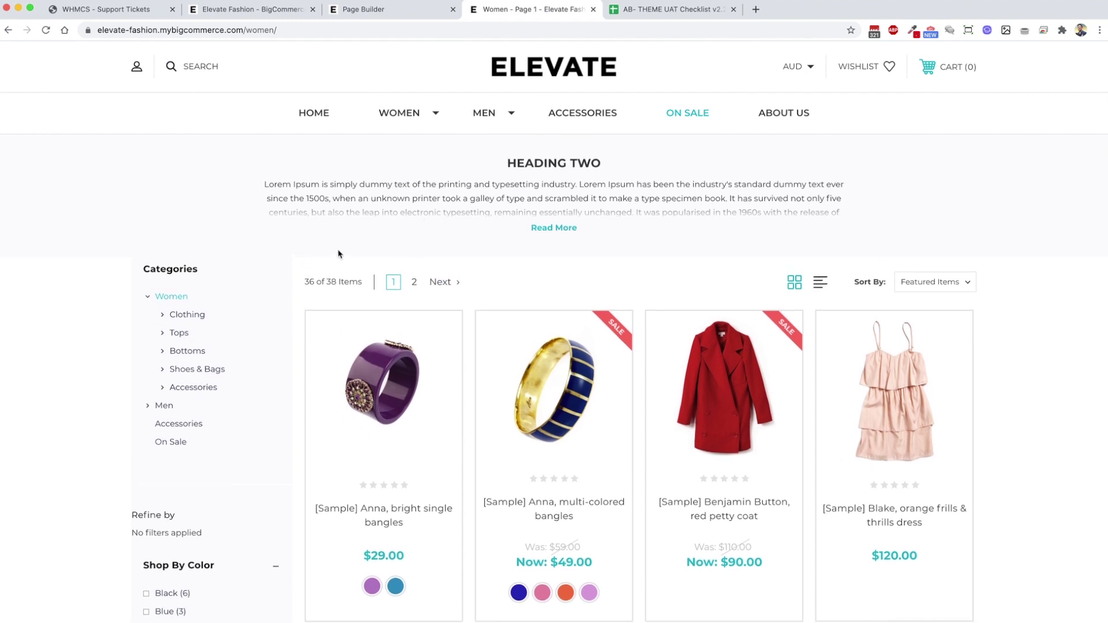
{"action": "scroll", "coordinate": [339, 254], "scroll_direction": "up", "scroll_amount": 3}
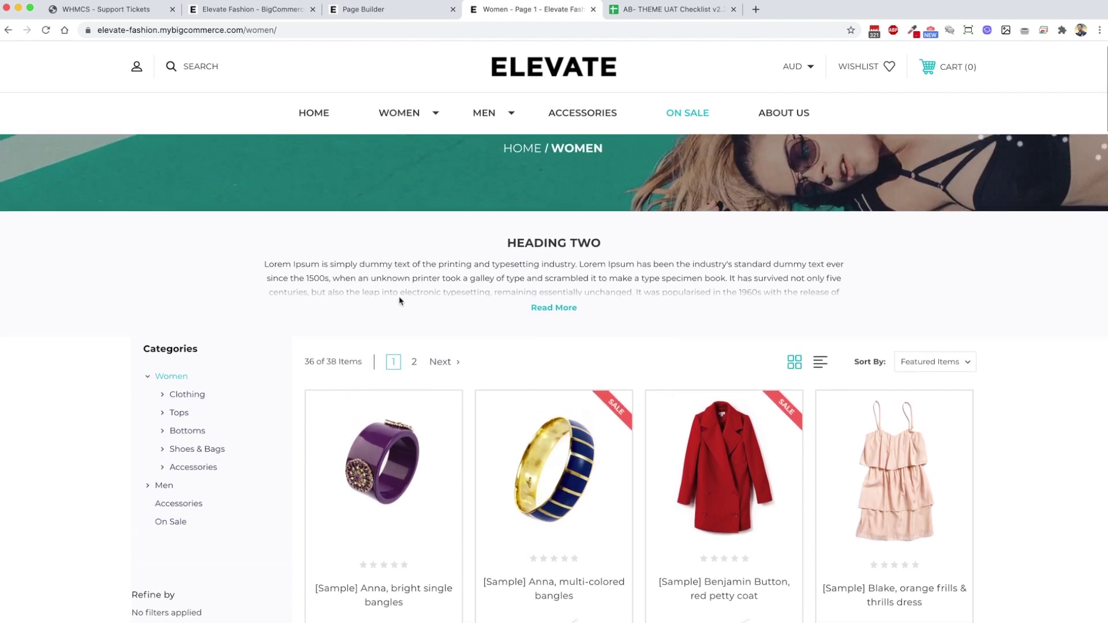
{"action": "scroll", "coordinate": [399, 328], "scroll_direction": "up", "scroll_amount": 3}
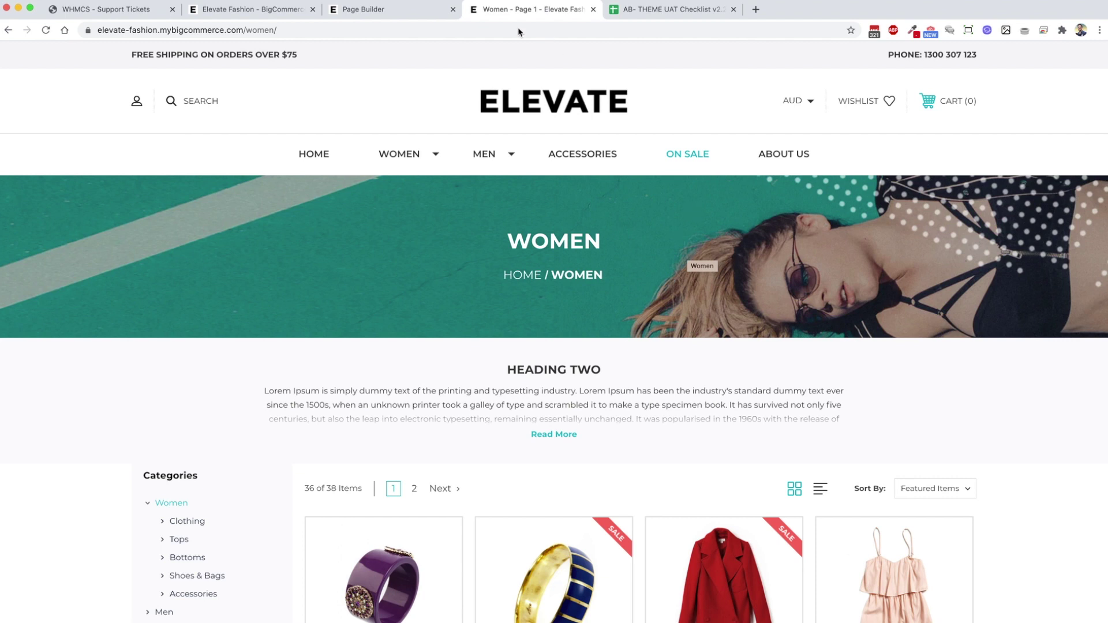
{"action": "left_click", "coordinate": [253, 10]}
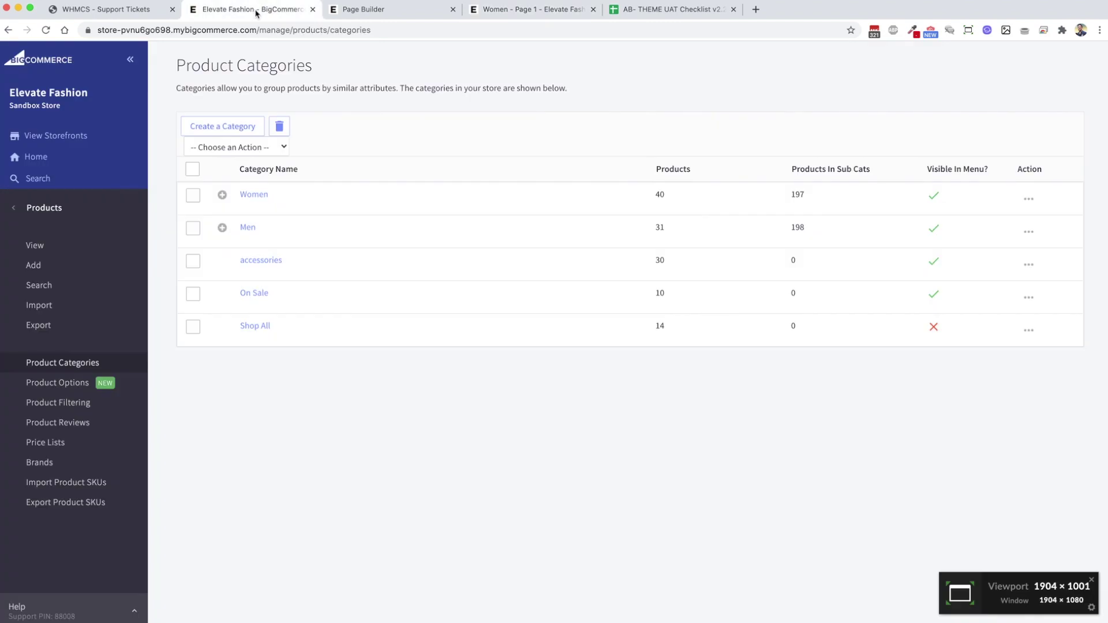
{"action": "left_click", "coordinate": [222, 195]}
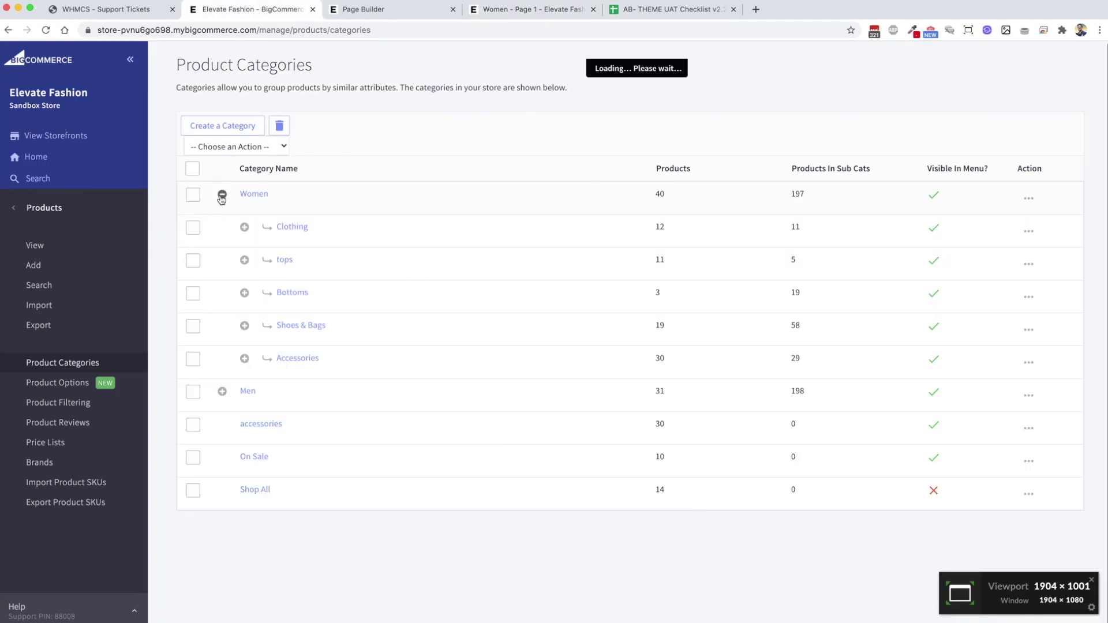
{"action": "left_click", "coordinate": [245, 226]}
{"action": "scroll", "coordinate": [289, 191], "scroll_direction": "down", "scroll_amount": 3}
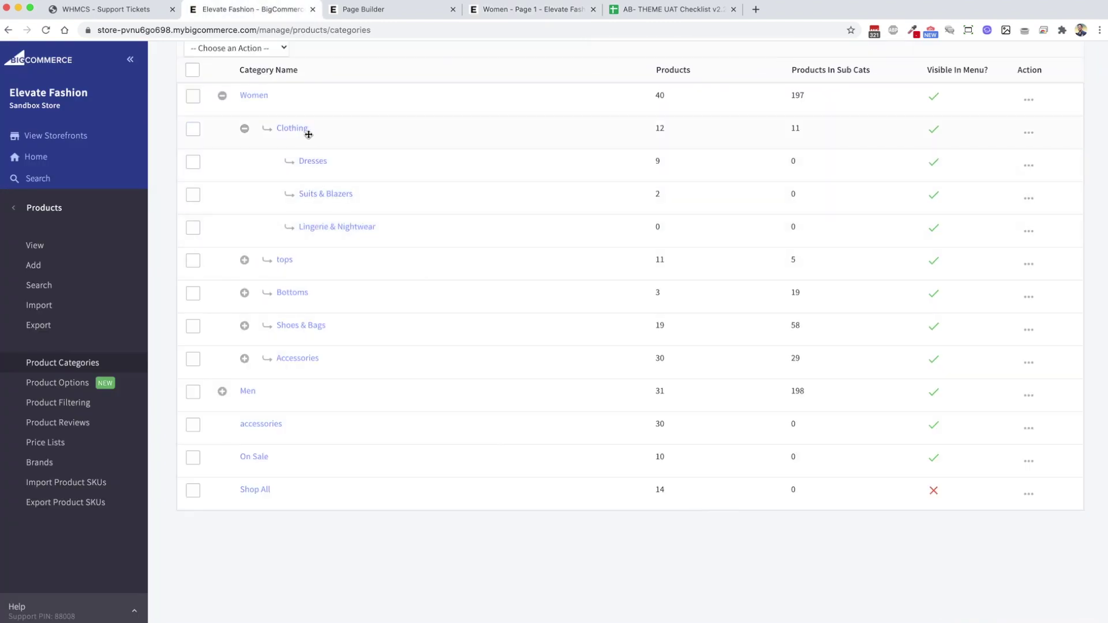
Check the Dresses page on the storefront, then open the Dresses category's settings in the control panel.
{"action": "left_click", "coordinate": [534, 10]}
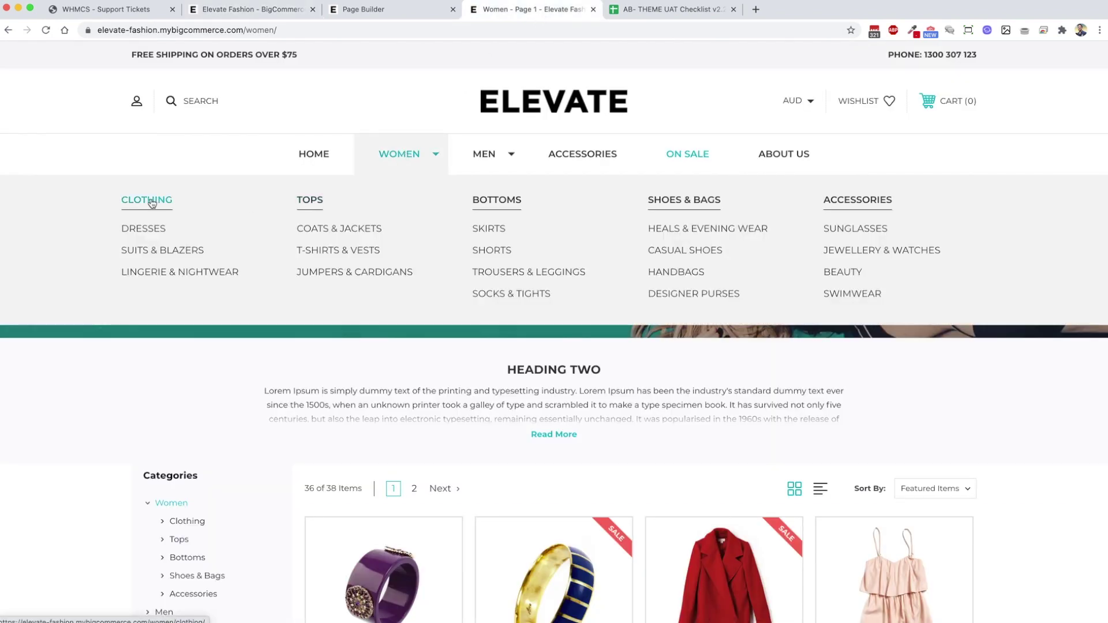
{"action": "left_click", "coordinate": [142, 228]}
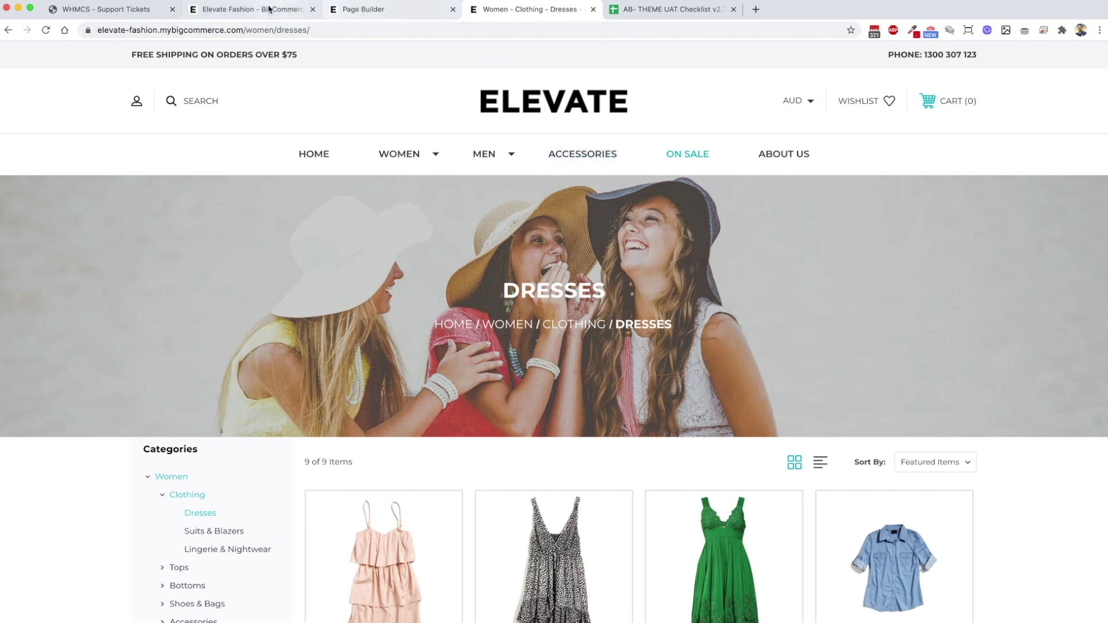
{"action": "left_click", "coordinate": [255, 10]}
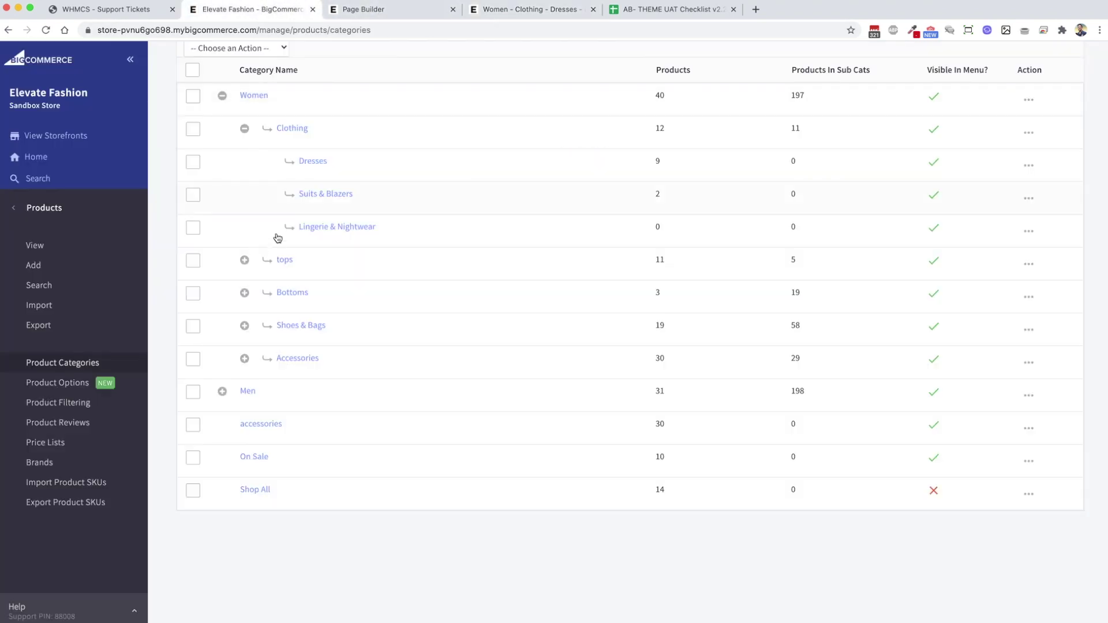
{"action": "scroll", "coordinate": [304, 165], "scroll_direction": "up", "scroll_amount": 1}
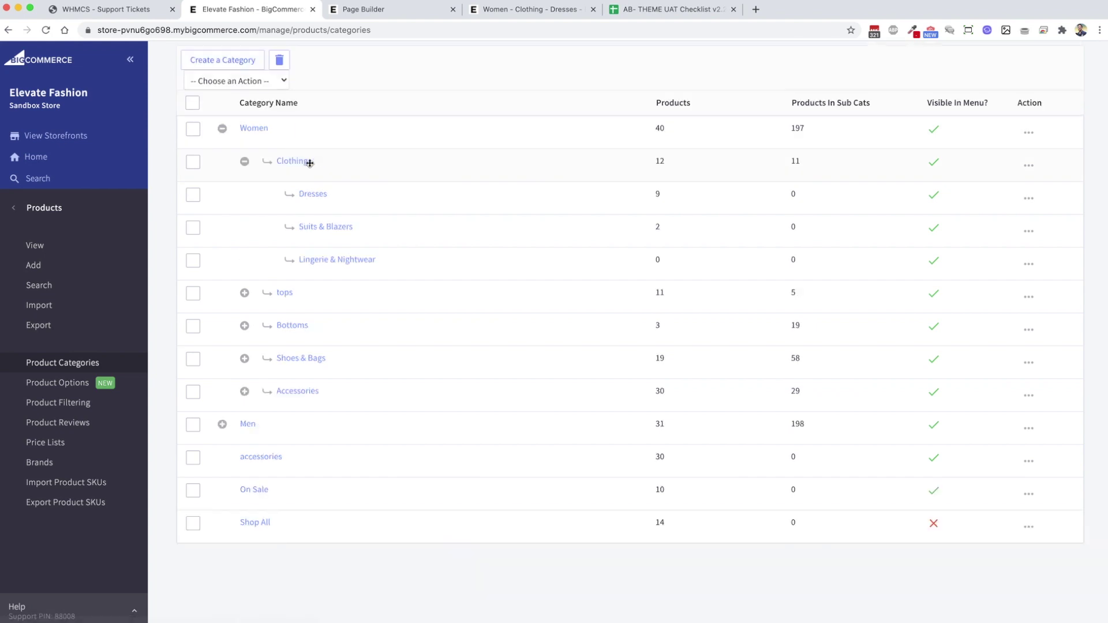
{"action": "left_click", "coordinate": [311, 194]}
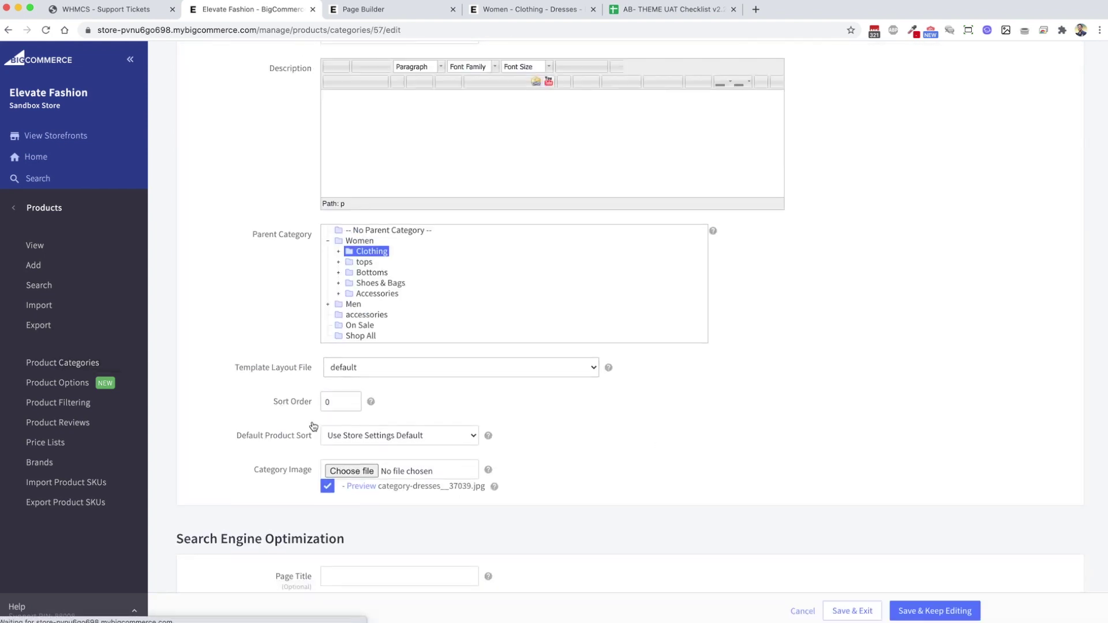
View the Dresses category image full size, then move to Page Builder on the /women/ page.
{"action": "left_click", "coordinate": [364, 489]}
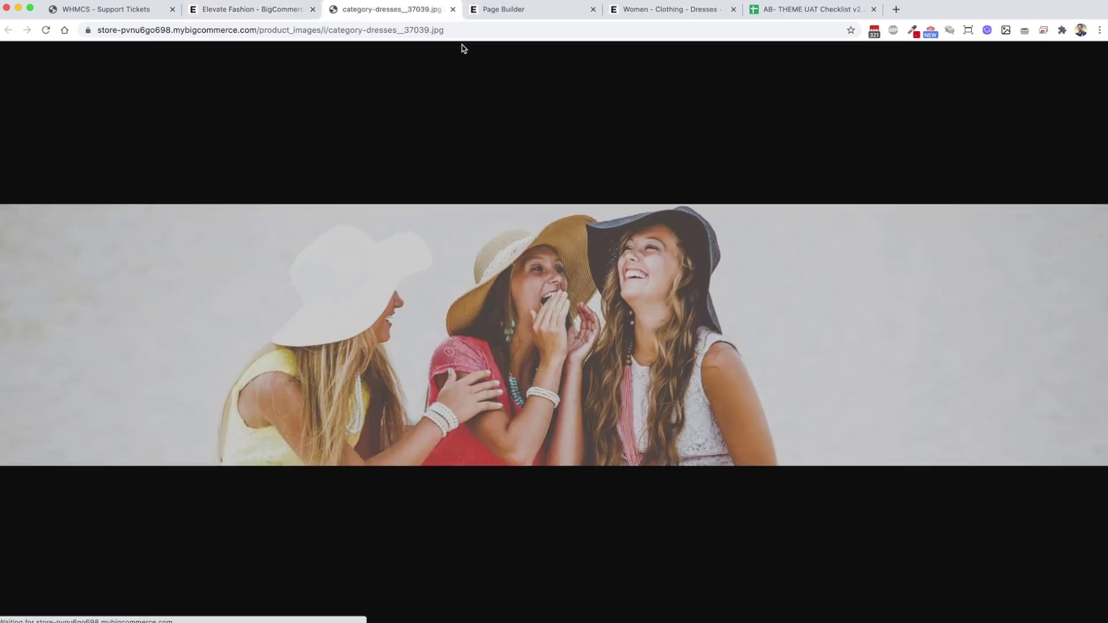
{"action": "left_click", "coordinate": [453, 10]}
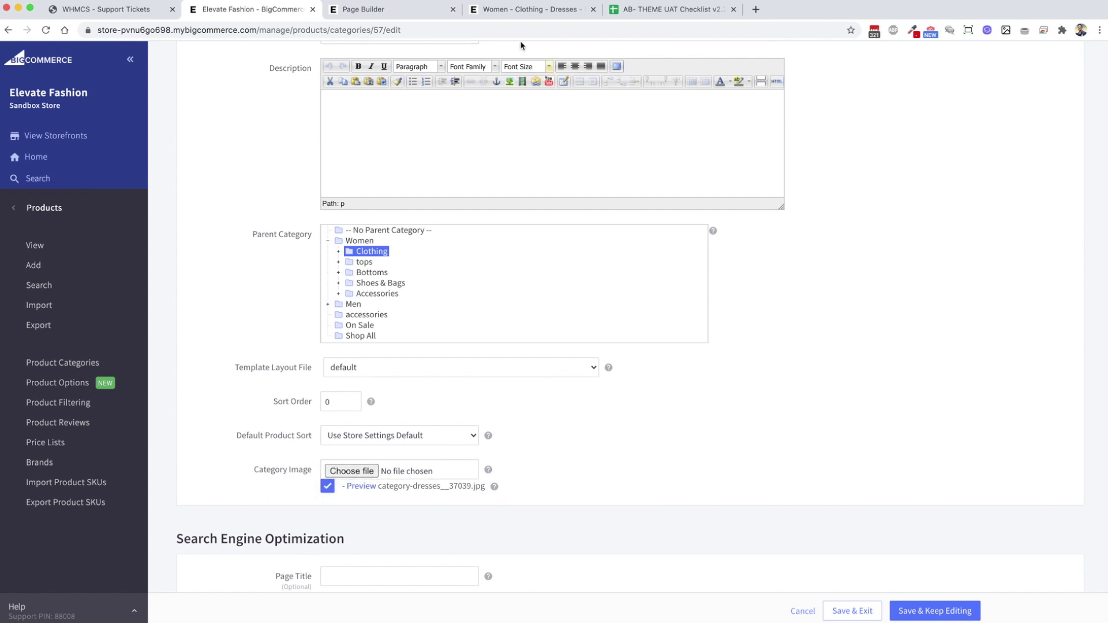
{"action": "left_click", "coordinate": [419, 12]}
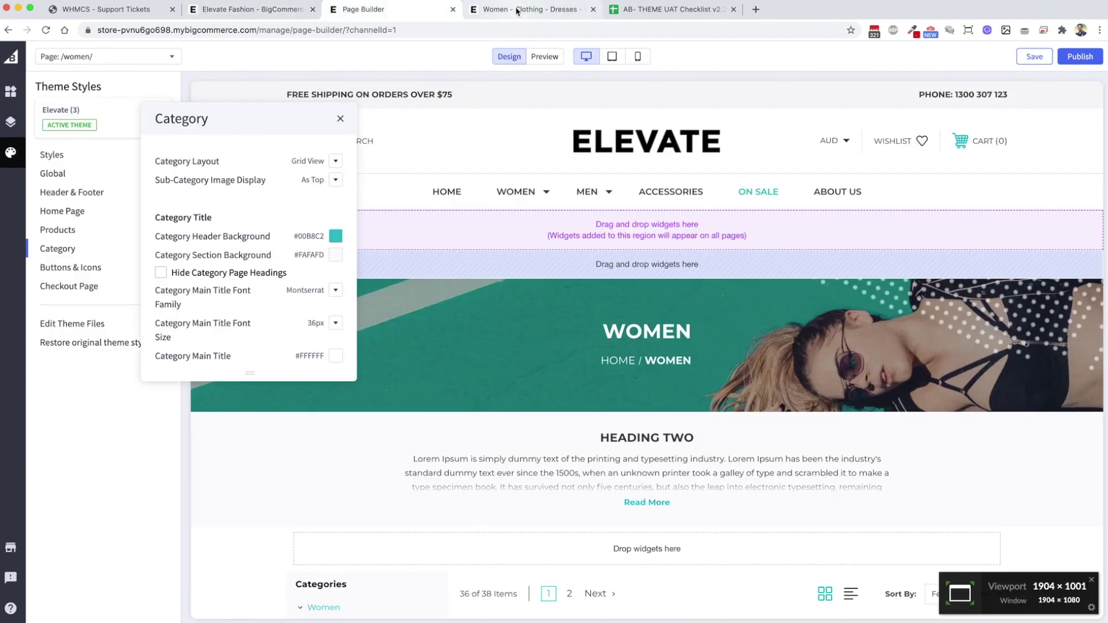
In Category theme styles, set Sub-Category Image Display to As Thumbnails.
{"action": "left_click", "coordinate": [79, 258]}
{"action": "left_click", "coordinate": [78, 256]}
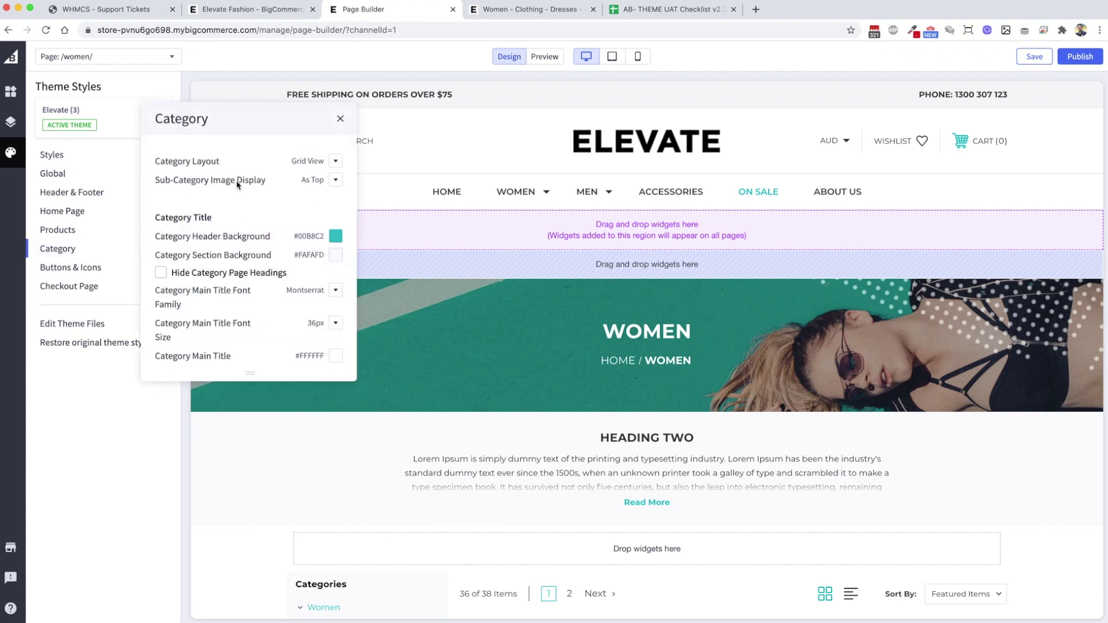
{"action": "left_click", "coordinate": [334, 181]}
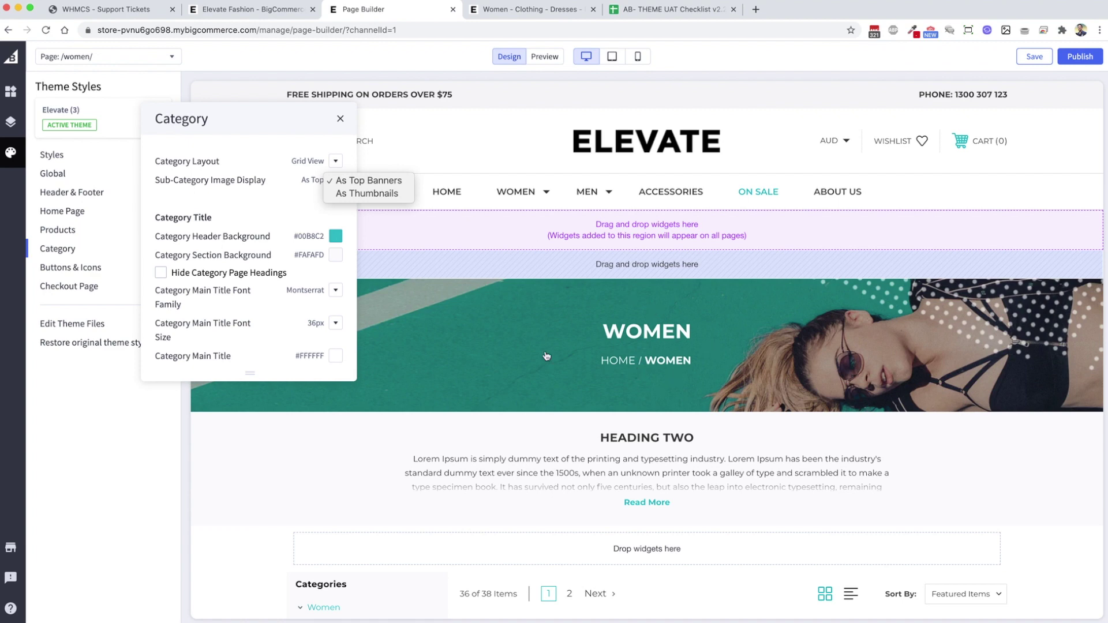
{"action": "left_click", "coordinate": [366, 194]}
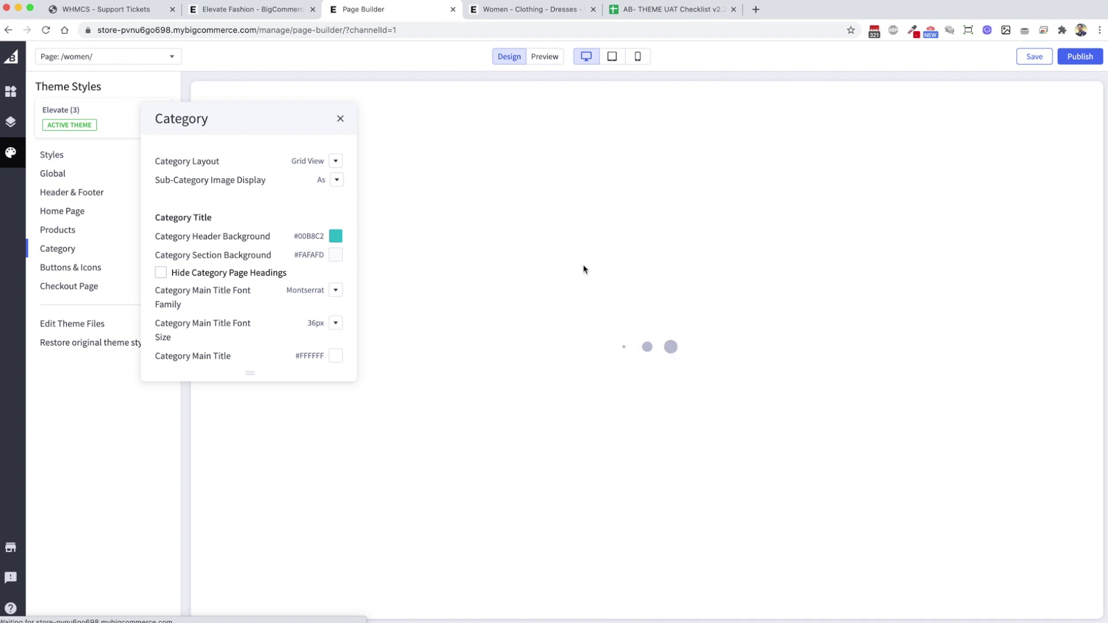
Preview the Women page showing Clothing, tops and Bottoms thumbnails, comparing it against the live Dresses page.
{"action": "left_click", "coordinate": [341, 118]}
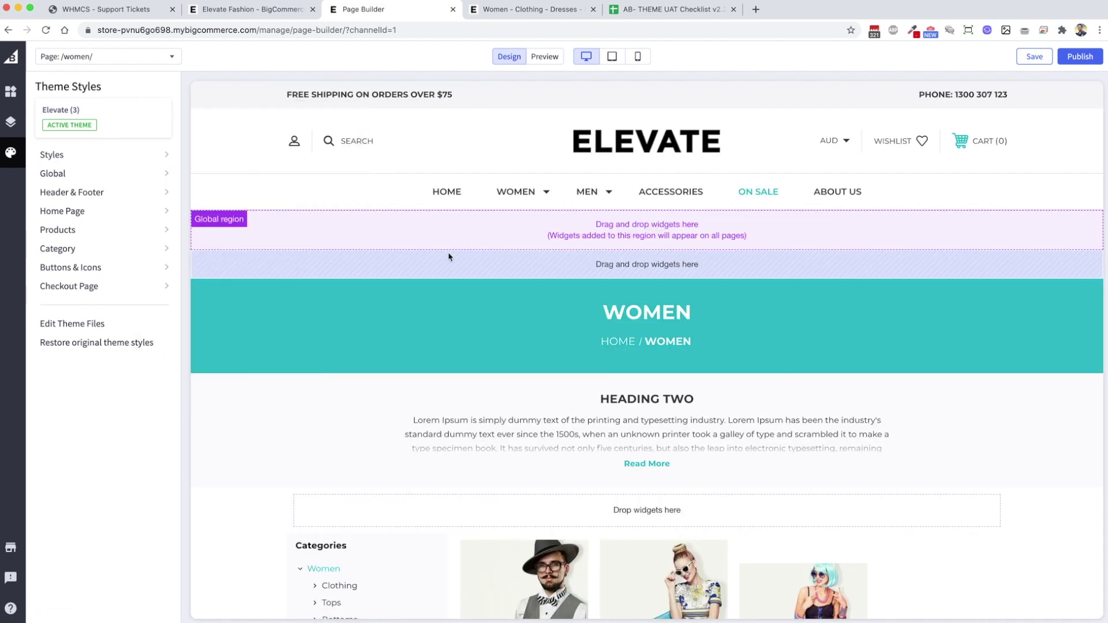
{"action": "scroll", "coordinate": [779, 307], "scroll_direction": "down", "scroll_amount": 5}
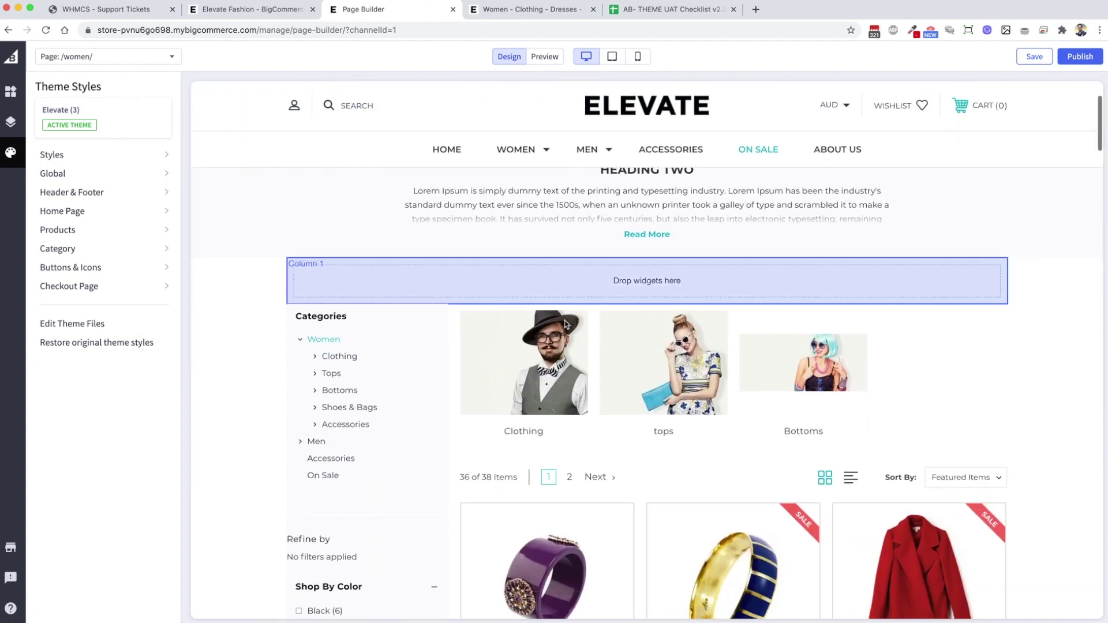
{"action": "left_click", "coordinate": [543, 56]}
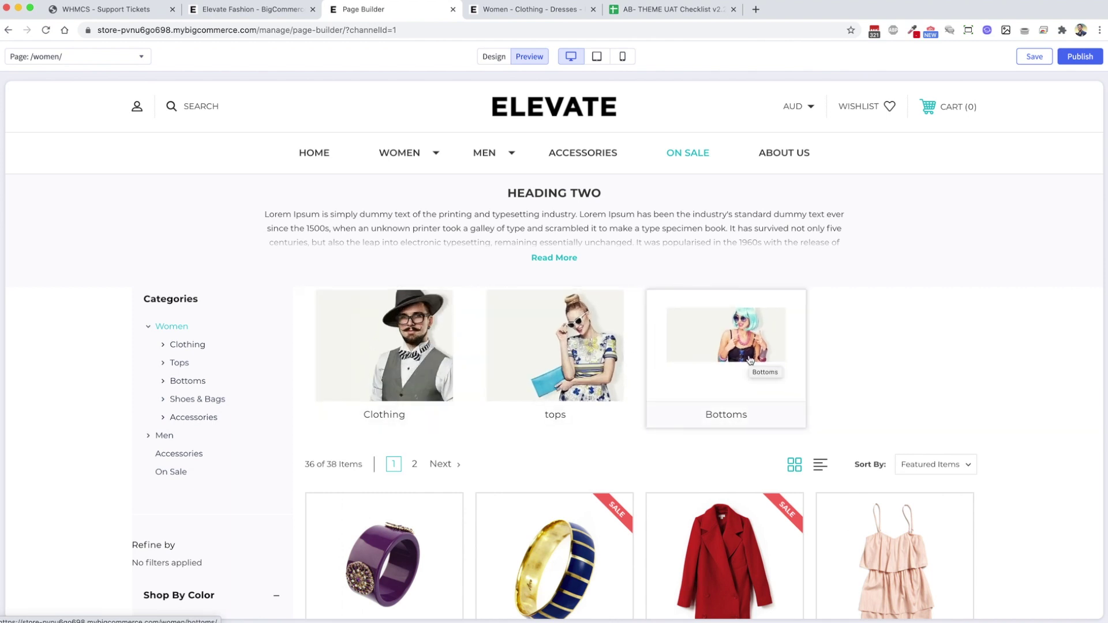
{"action": "left_click", "coordinate": [551, 9]}
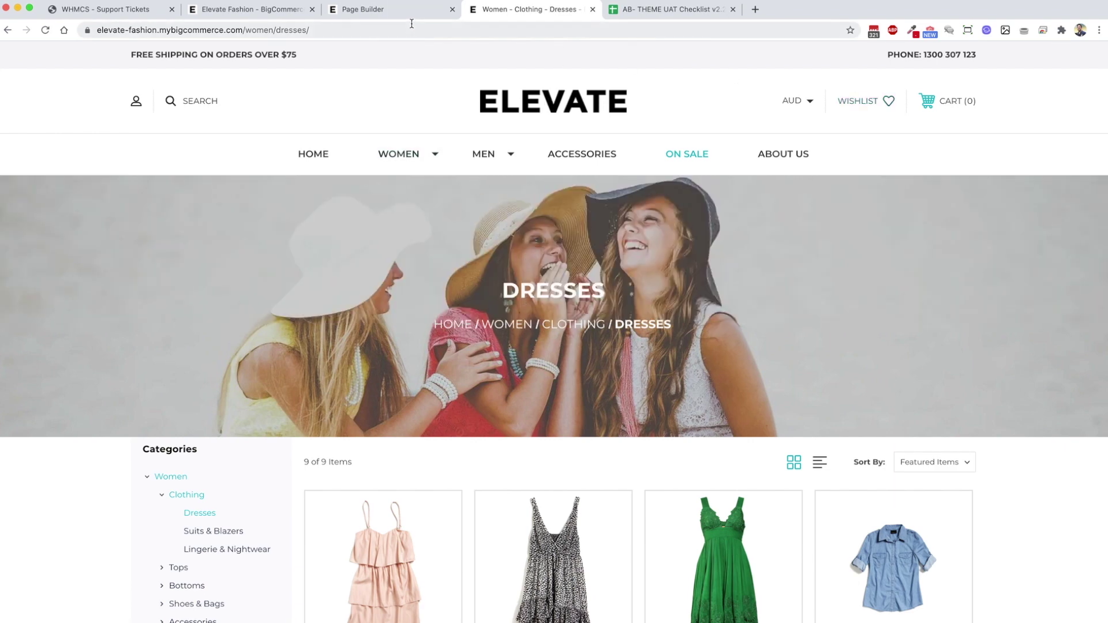
{"action": "left_click", "coordinate": [399, 9]}
Publish the Women page changes and load the live Women category page on the storefront.
{"action": "left_click", "coordinate": [1077, 60]}
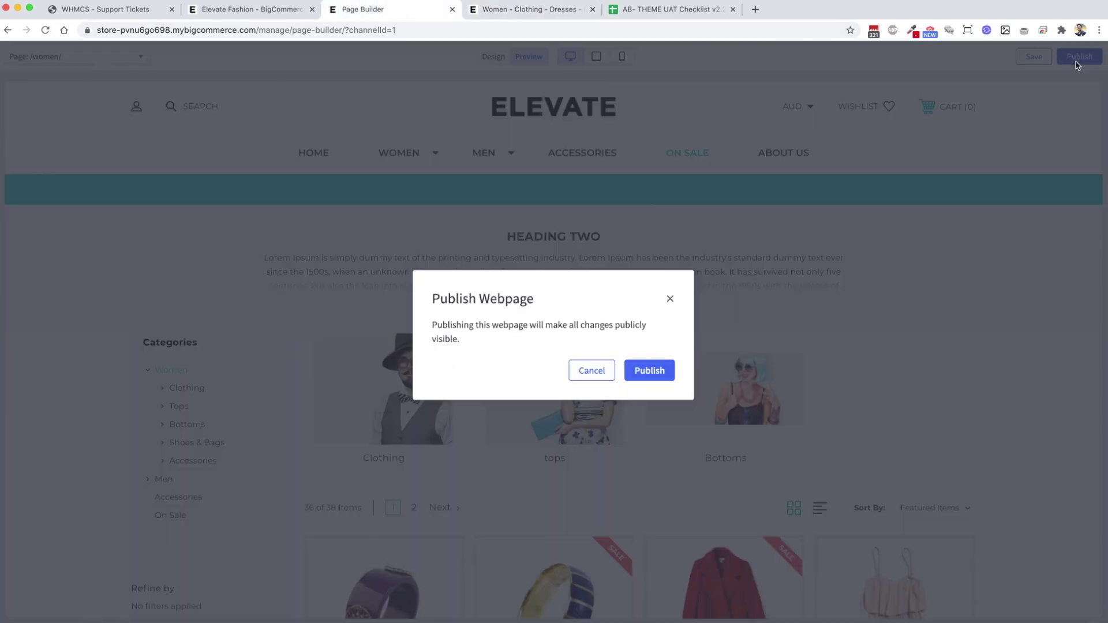
{"action": "left_click", "coordinate": [668, 363]}
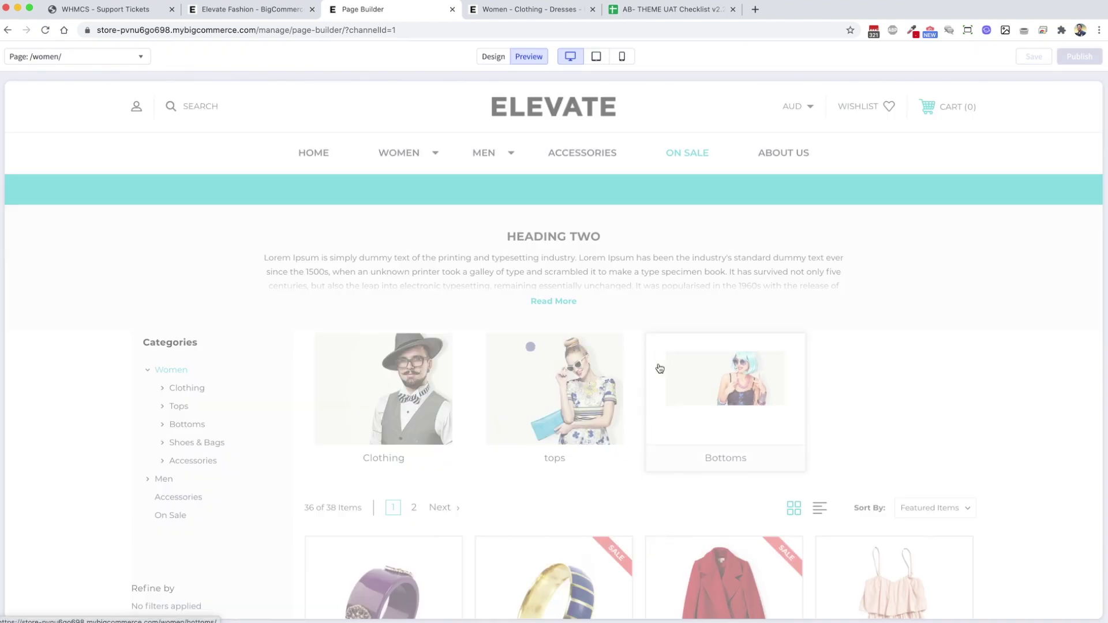
{"action": "left_click", "coordinate": [529, 10]}
{"action": "left_click", "coordinate": [397, 155]}
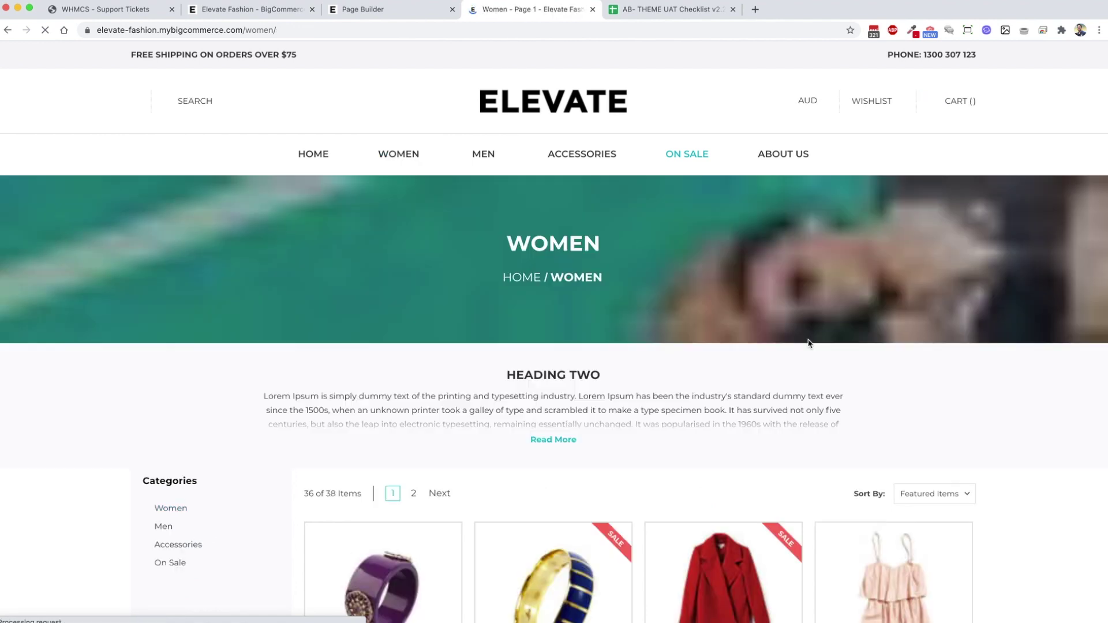
{"action": "left_click", "coordinate": [379, 8]}
Reload the live Women page to show the new subcategory thumbnails, then return to the admin category editor.
{"action": "left_click", "coordinate": [531, 10]}
{"action": "key", "text": "super+r"}
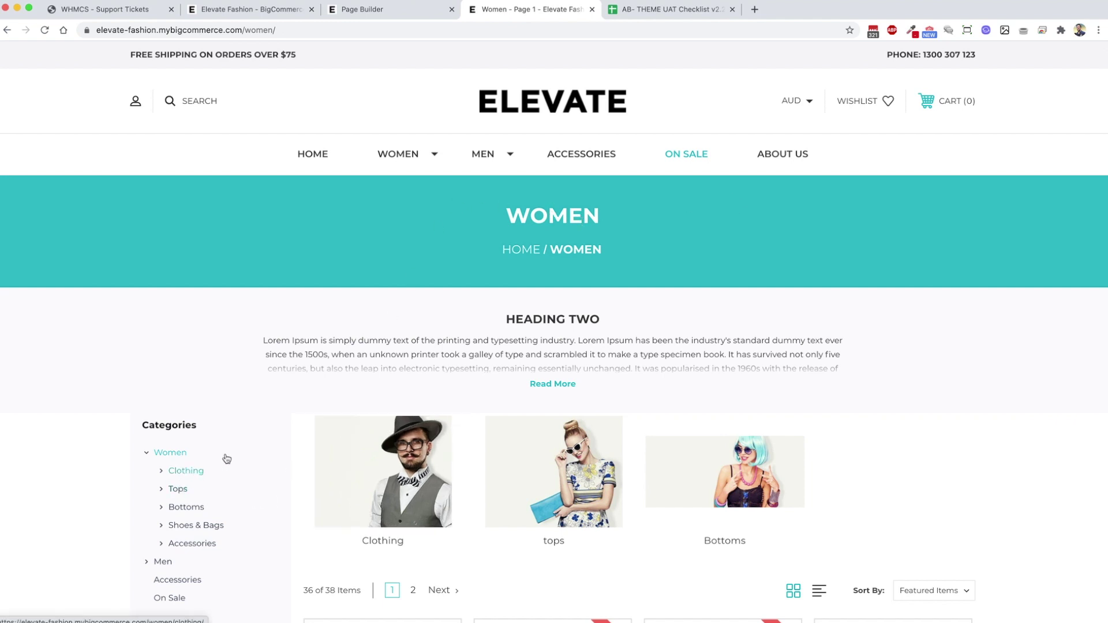
{"action": "left_click", "coordinate": [287, 11]}
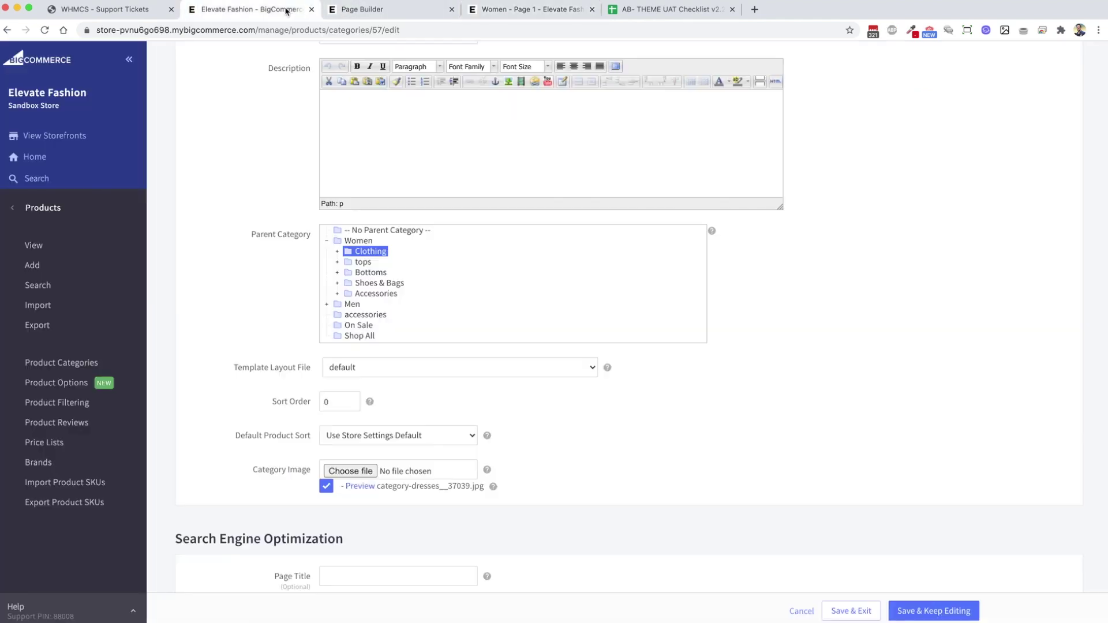
Open the Clothing category under Women and view its image c2__33147.jpg (369×300) full size.
{"action": "left_click", "coordinate": [67, 365]}
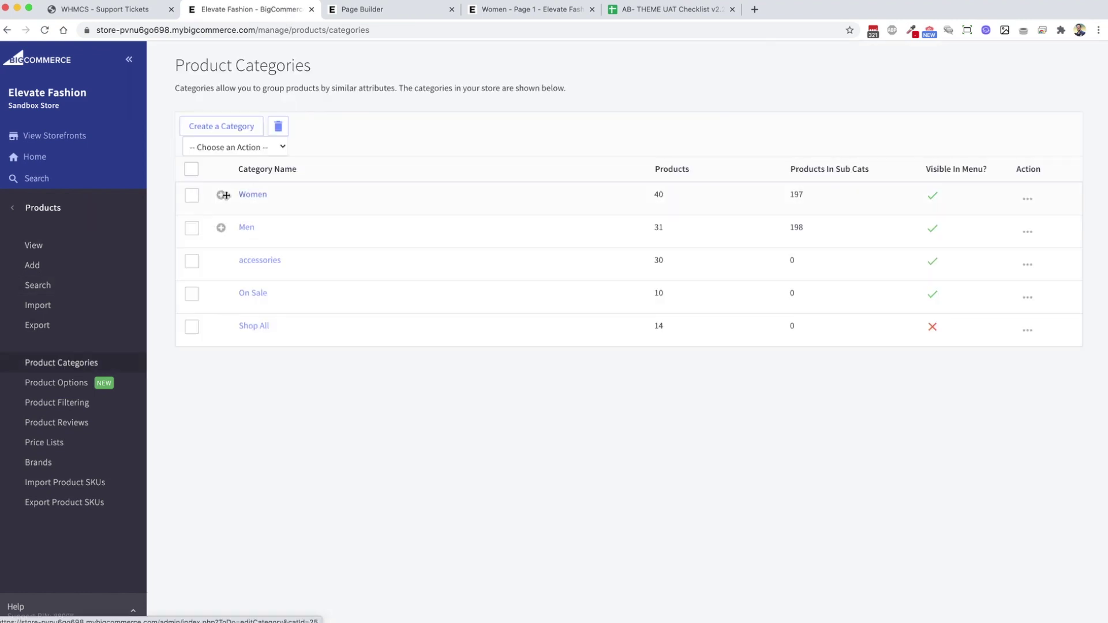
{"action": "left_click", "coordinate": [221, 196]}
{"action": "left_click", "coordinate": [290, 227]}
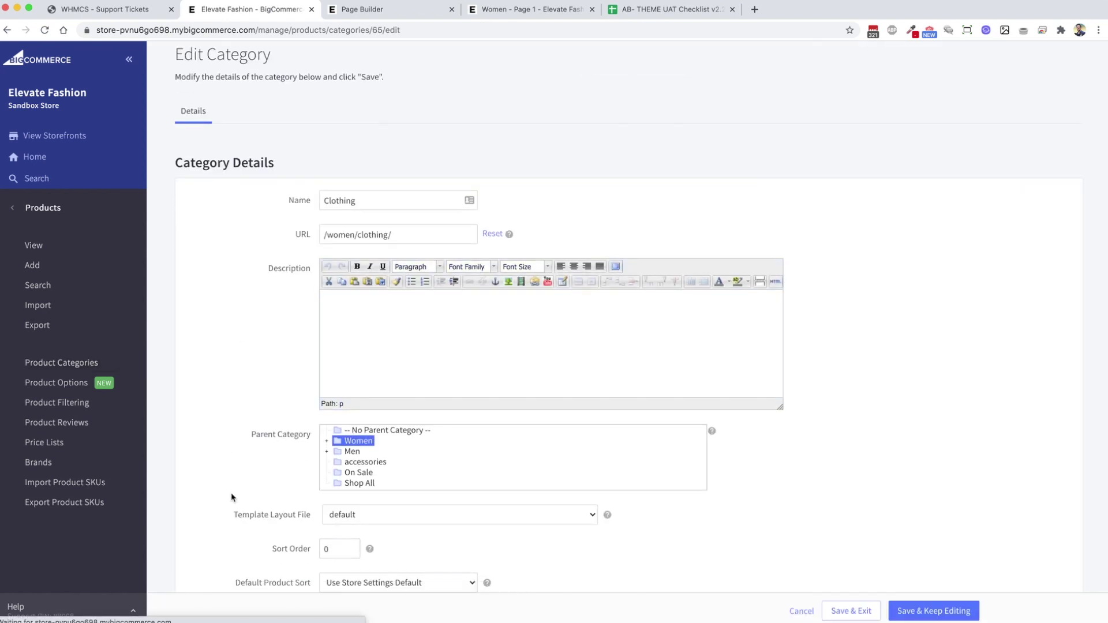
{"action": "scroll", "coordinate": [354, 462], "scroll_direction": "down", "scroll_amount": 5}
{"action": "left_click", "coordinate": [364, 411]}
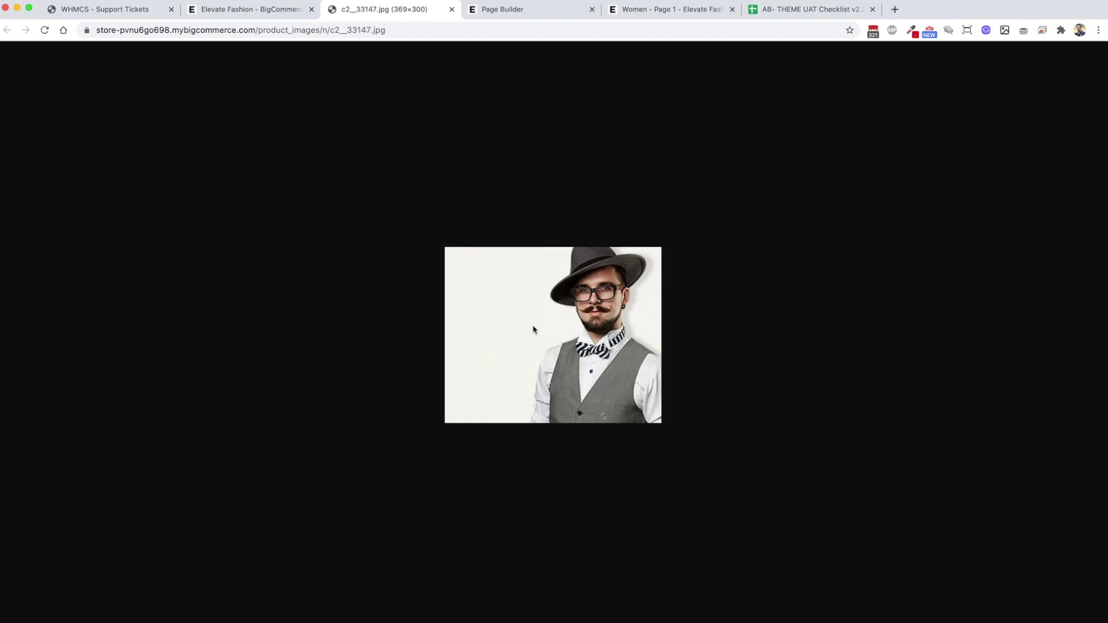
Write the note '190px by 190px' in the address bar of the Clothing image tab.
{"action": "left_click", "coordinate": [413, 30]}
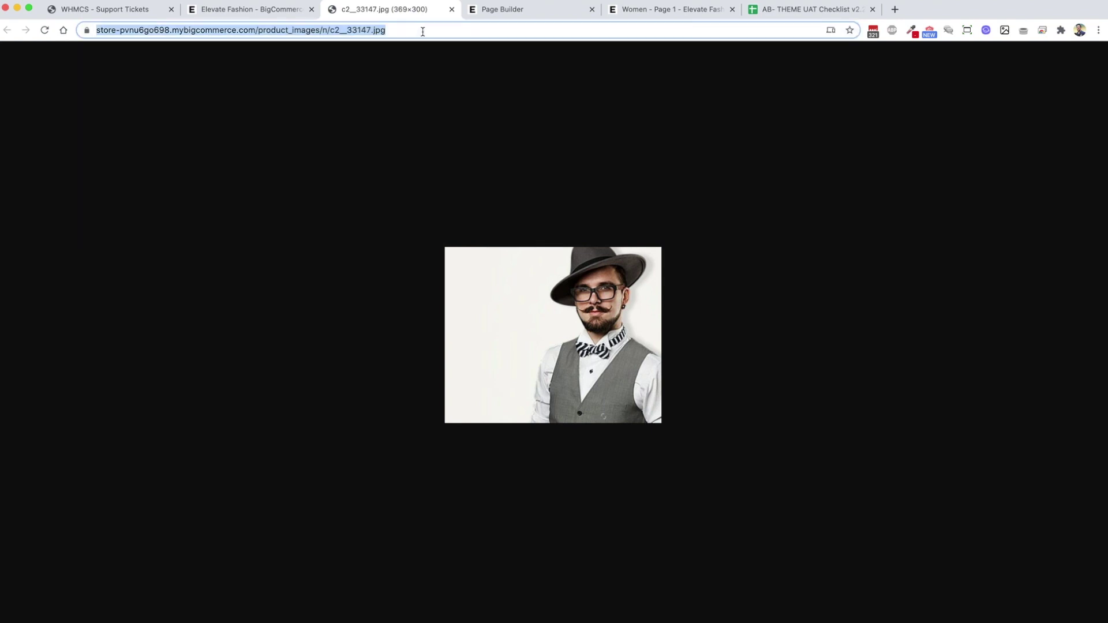
{"action": "type", "text": "190px"}
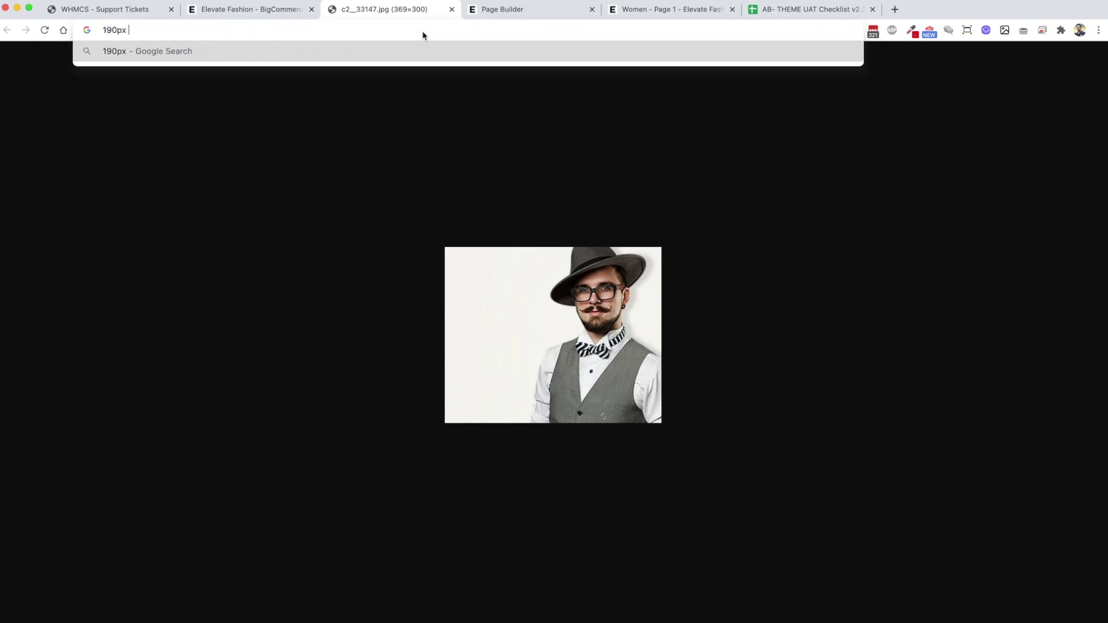
{"action": "type", "text": " by 250px"}
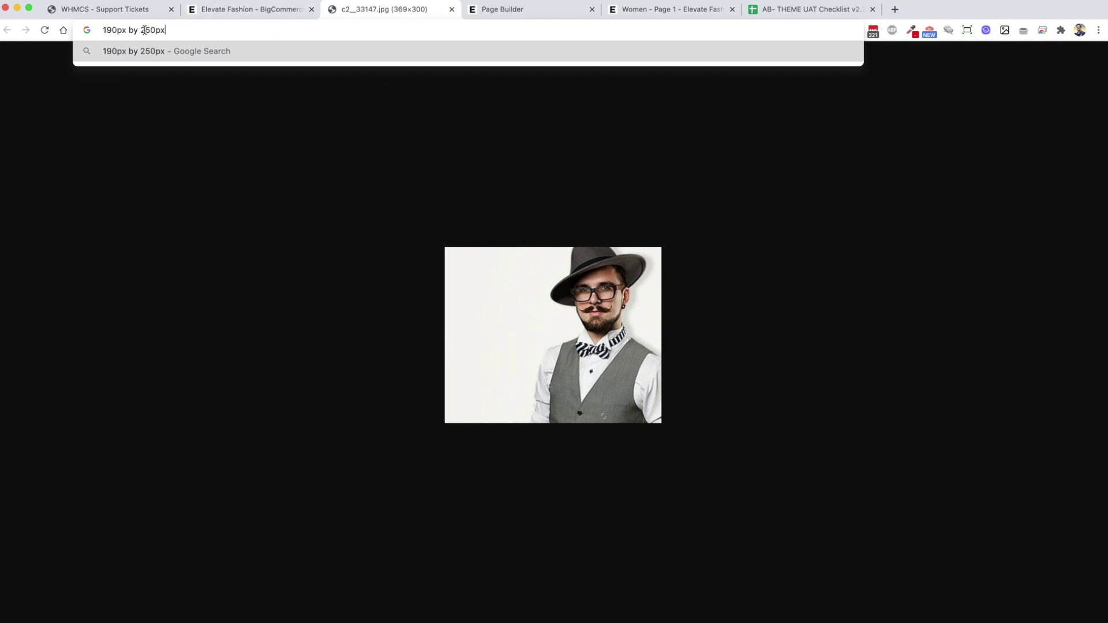
{"action": "left_click_drag", "start_coordinate": [153, 30], "coordinate": [202, 30]}
{"action": "type", "text": "190px"}
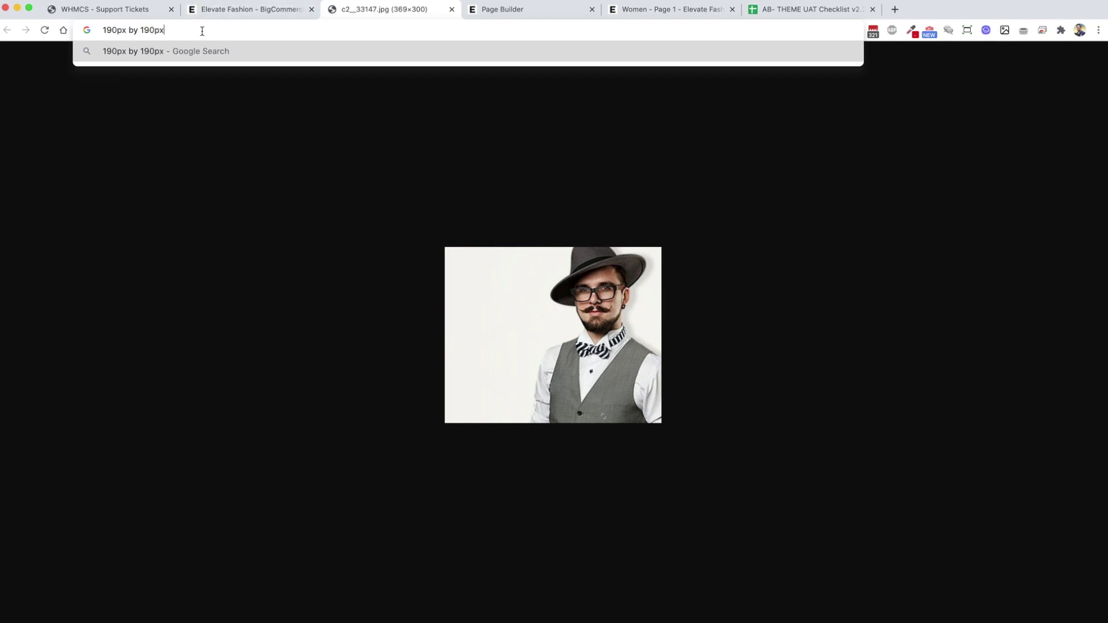
{"action": "left_click", "coordinate": [418, 269]}
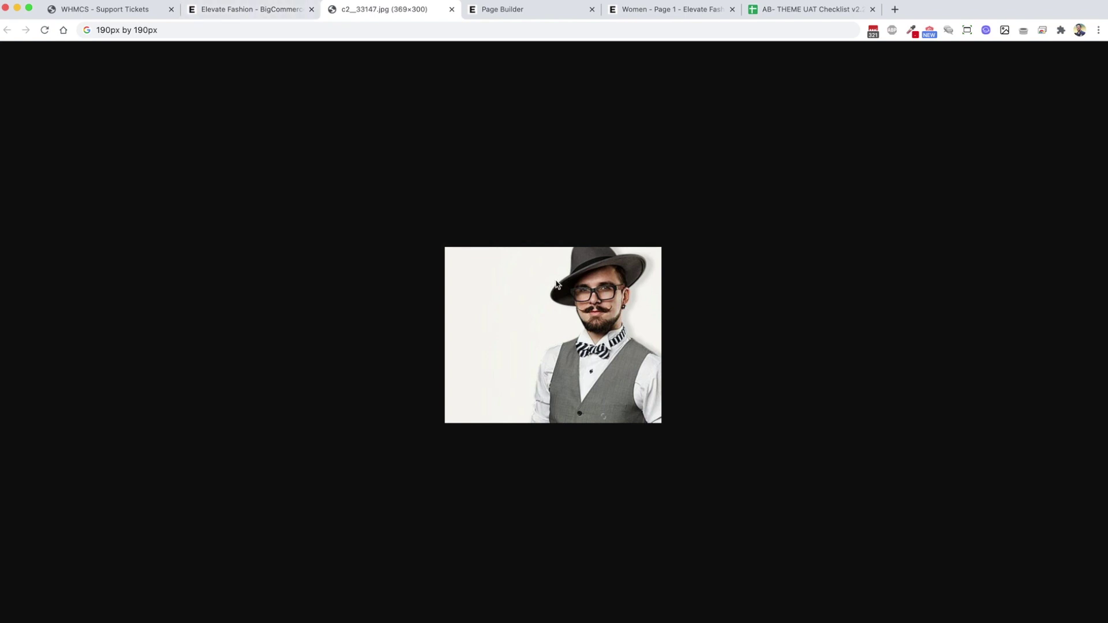
Open the Clothing page in the Page Builder preview, then switch the Women page to Design mode.
{"action": "left_click", "coordinate": [234, 10]}
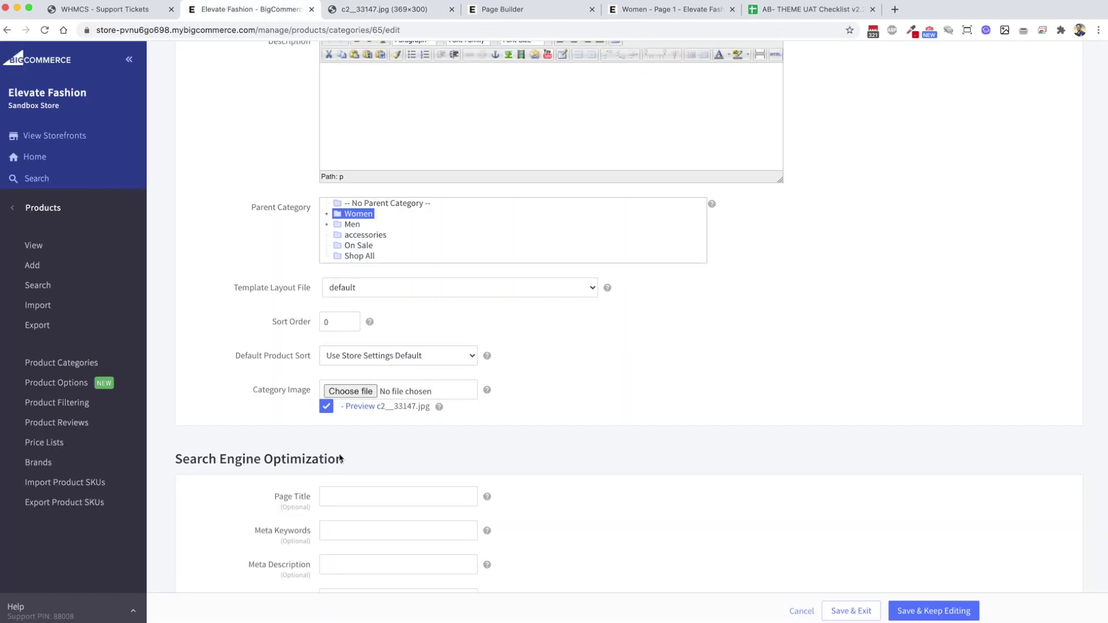
{"action": "left_click", "coordinate": [522, 10]}
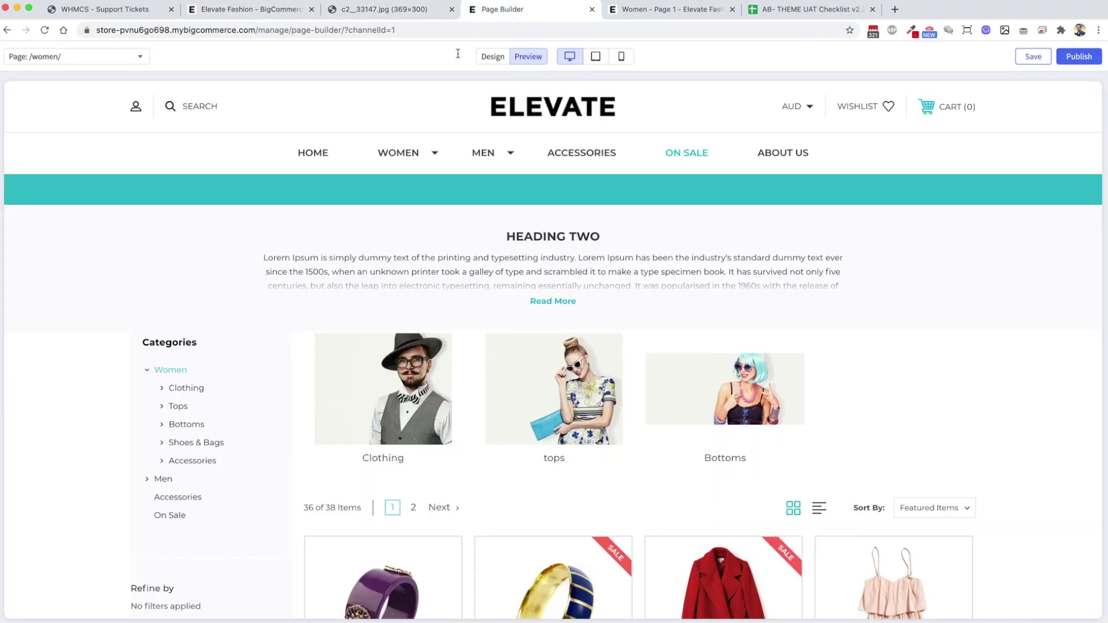
{"action": "left_click", "coordinate": [186, 388]}
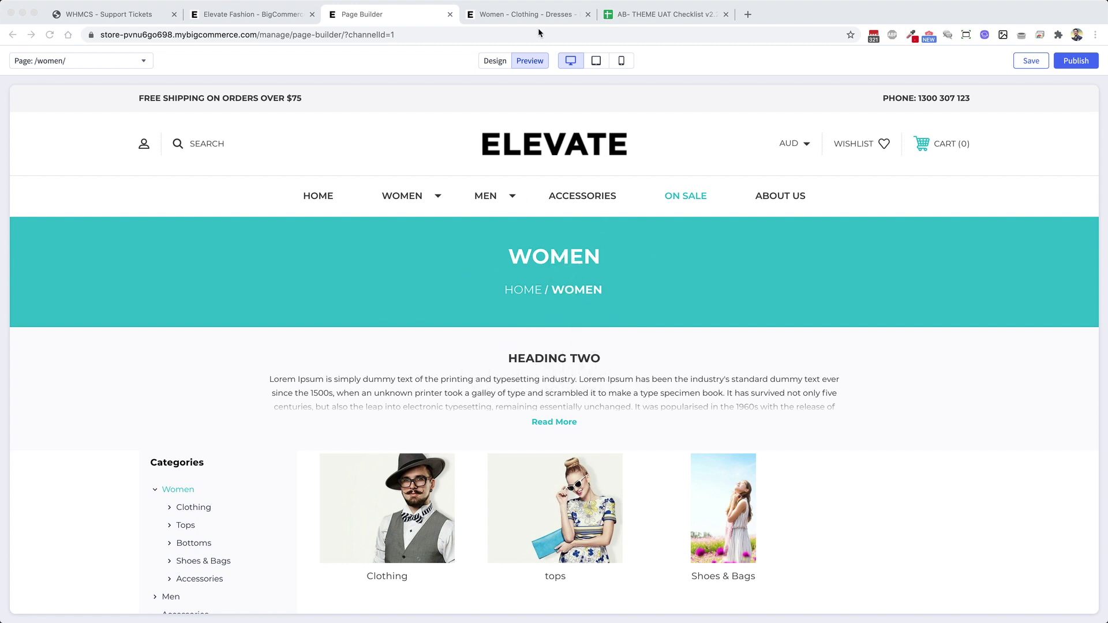
{"action": "left_click", "coordinate": [495, 62]}
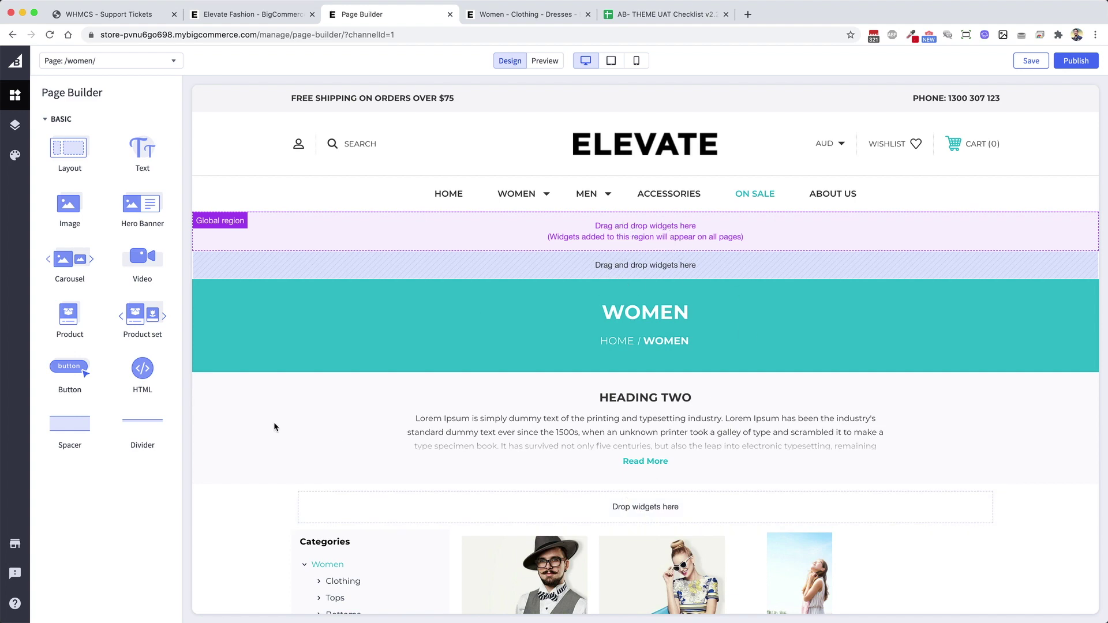
Delete the Makeup & Skincare sidebar image.
{"action": "scroll", "coordinate": [272, 424], "scroll_direction": "down", "scroll_amount": 15}
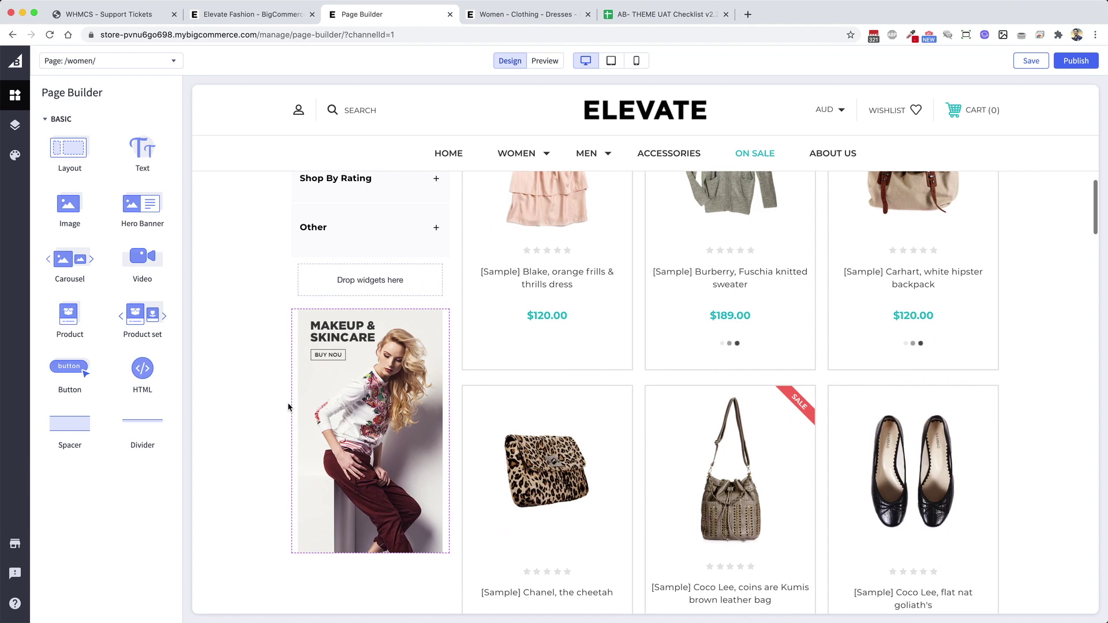
{"action": "left_click", "coordinate": [344, 391]}
{"action": "left_click", "coordinate": [380, 319]}
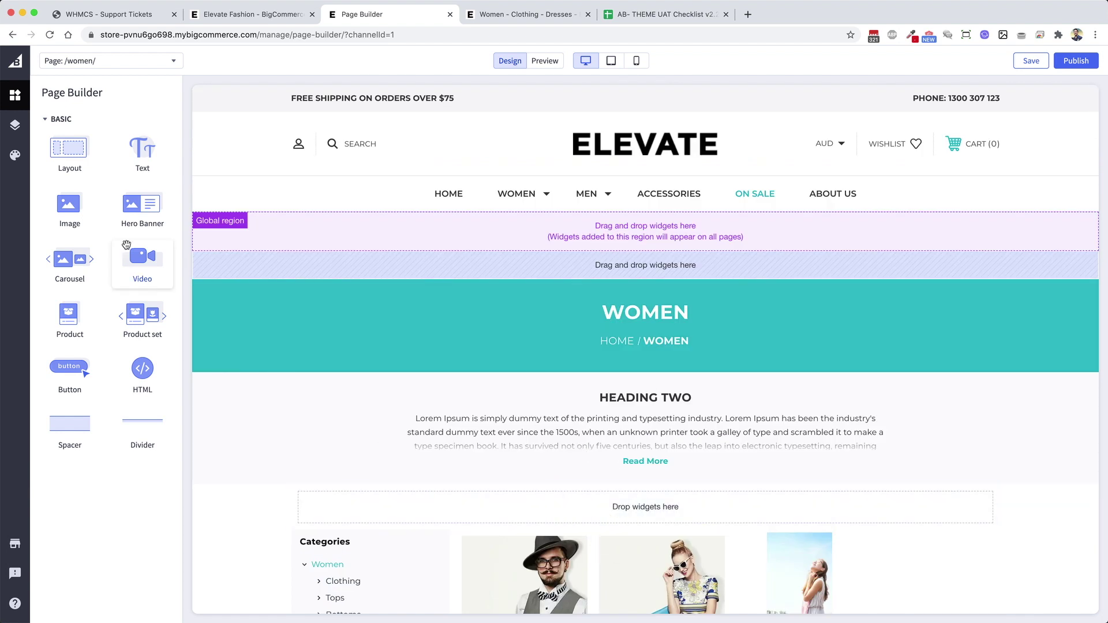
Add an Image widget above the subcategory thumbnails using the 1920 x 450px photo.
{"action": "left_click_drag", "start_coordinate": [68, 206], "coordinate": [659, 510]}
{"action": "left_click", "coordinate": [106, 193]}
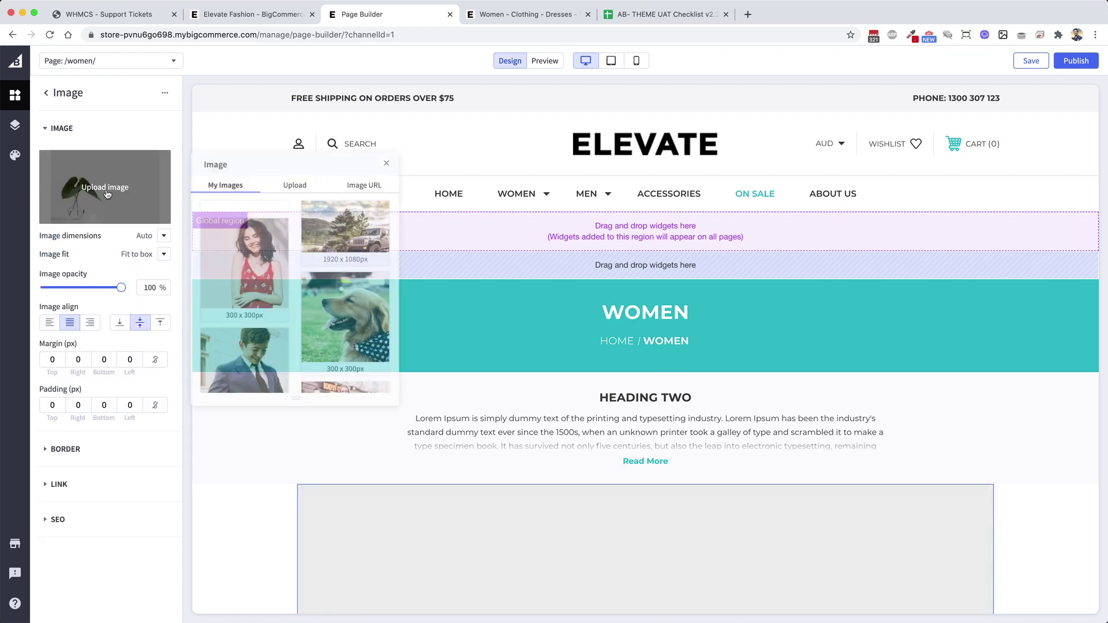
{"action": "left_click", "coordinate": [243, 218]}
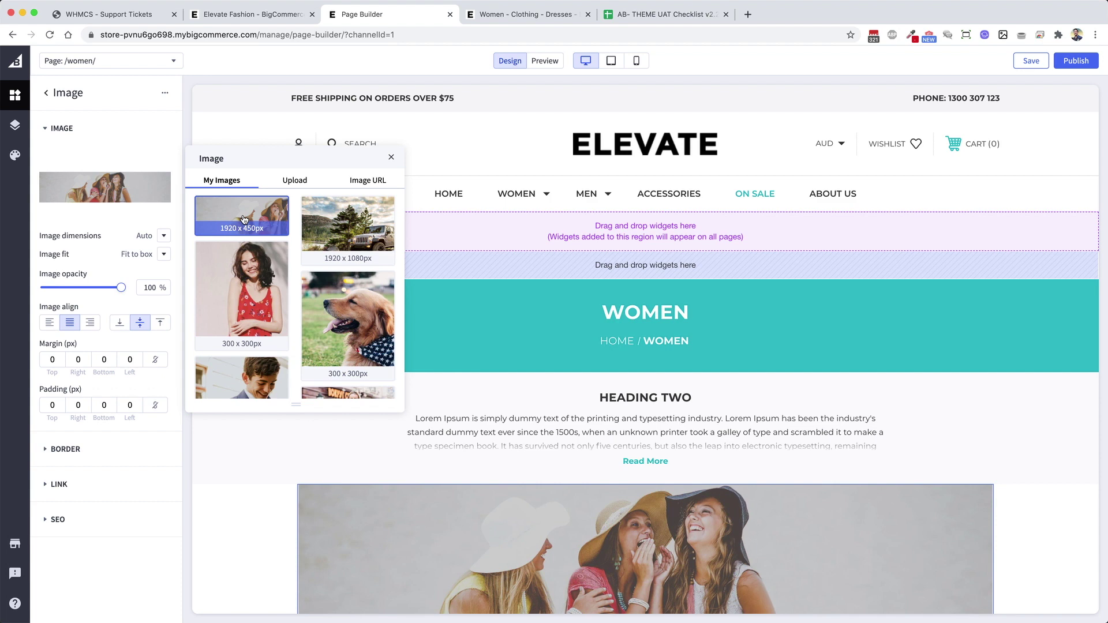
{"action": "left_click", "coordinate": [391, 157]}
{"action": "scroll", "coordinate": [762, 400], "scroll_direction": "down", "scroll_amount": 5}
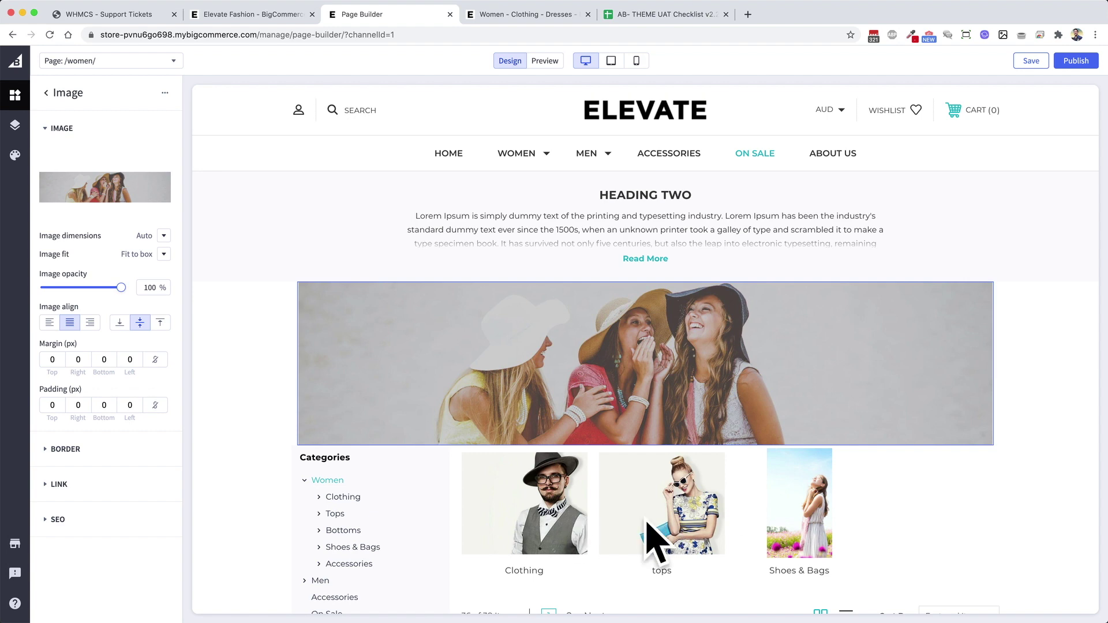
{"action": "scroll", "coordinate": [626, 518], "scroll_direction": "down", "scroll_amount": 1}
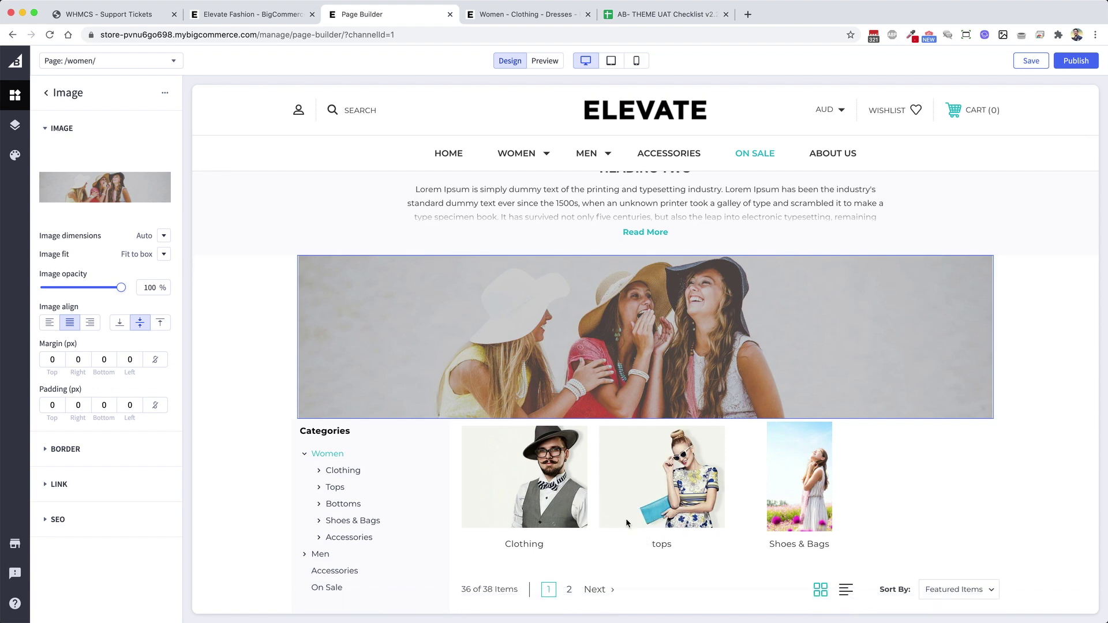
{"action": "scroll", "coordinate": [626, 518], "scroll_direction": "up", "scroll_amount": 5}
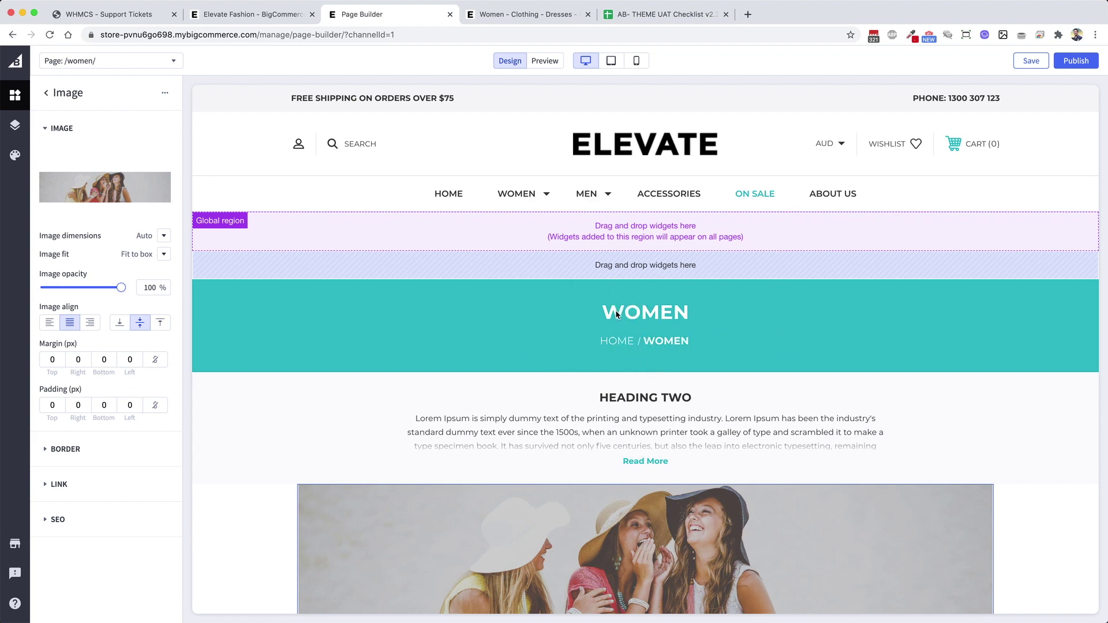
{"action": "scroll", "coordinate": [616, 310], "scroll_direction": "down", "scroll_amount": 3}
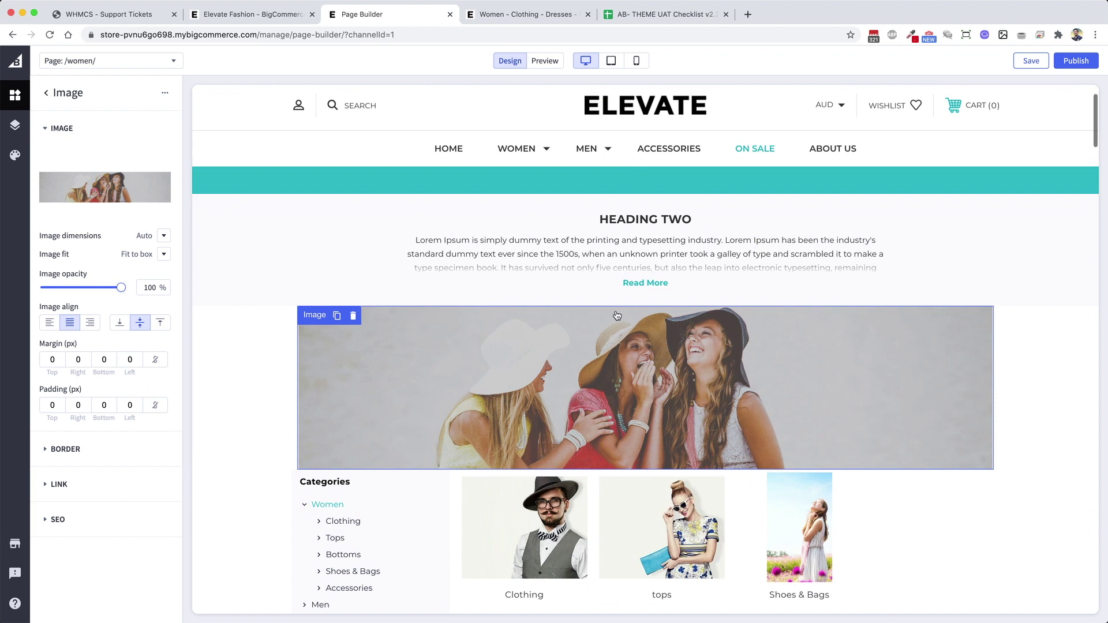
{"action": "scroll", "coordinate": [583, 352], "scroll_direction": "down", "scroll_amount": 1}
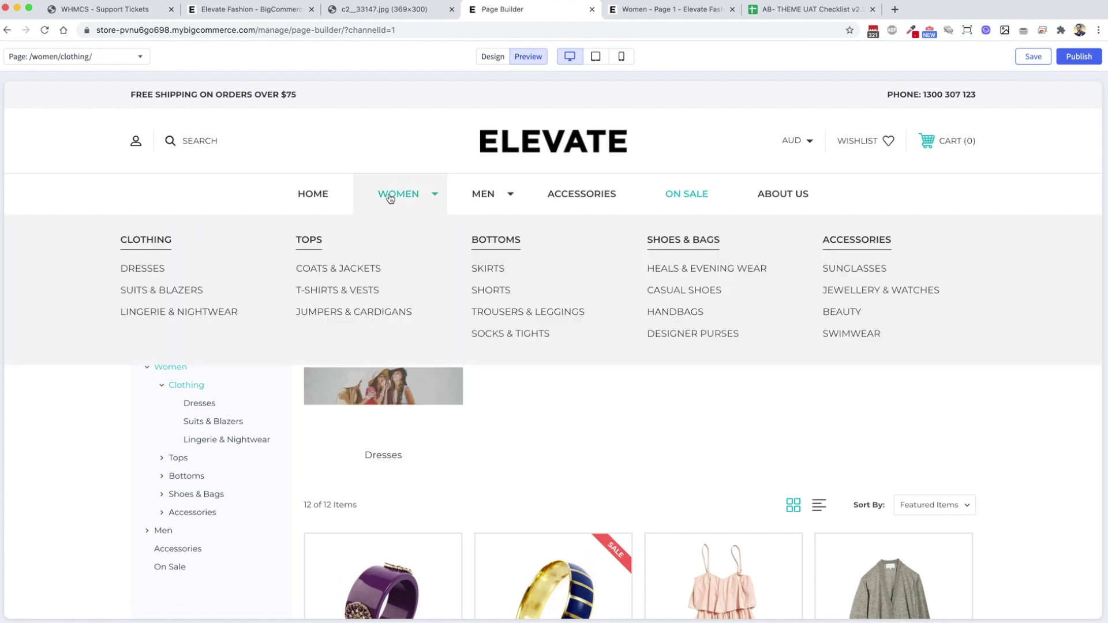
Go to the Women page in the preview and scroll to the Clothing, tops and Bottoms thumbnails.
{"action": "left_click", "coordinate": [390, 194]}
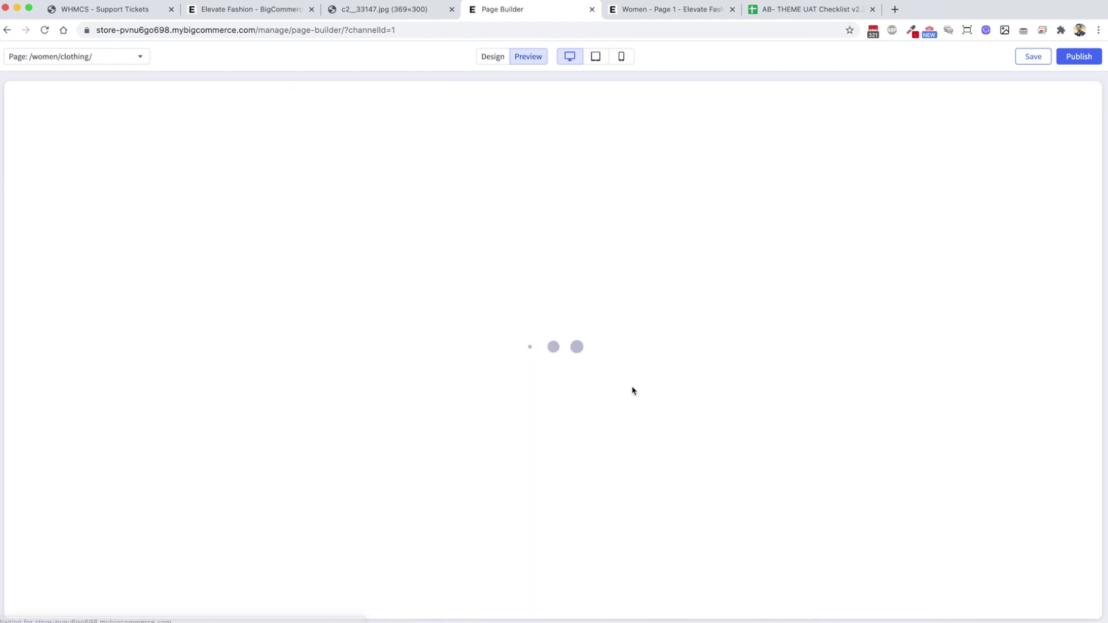
{"action": "scroll", "coordinate": [694, 381], "scroll_direction": "down", "scroll_amount": 3}
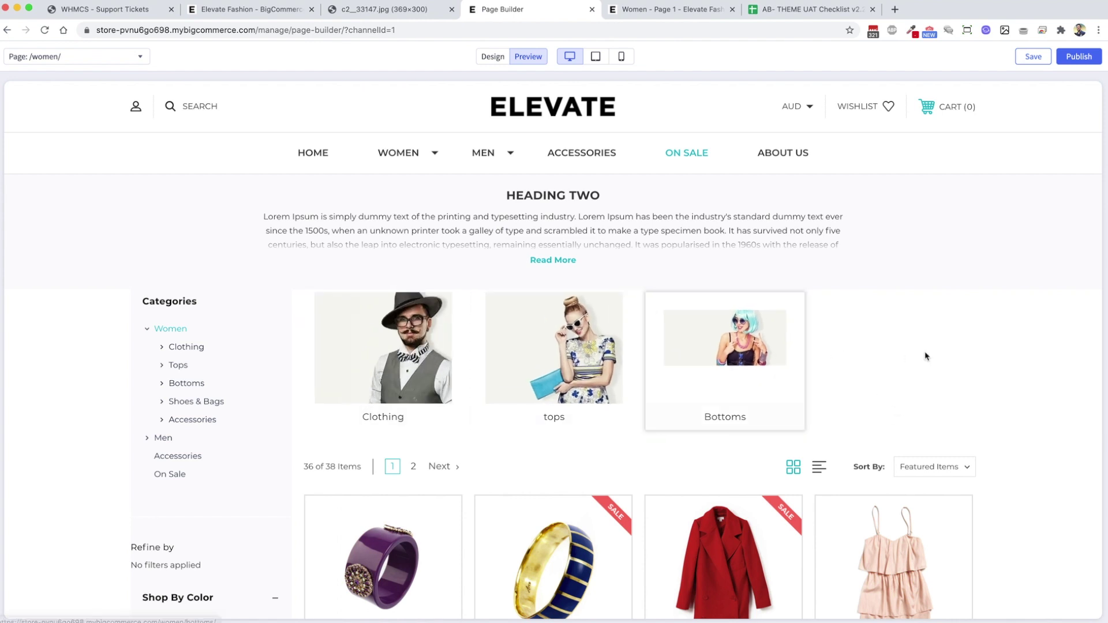
Untick the Bottoms category's image in Product Categories and save the category.
{"action": "left_click", "coordinate": [280, 9]}
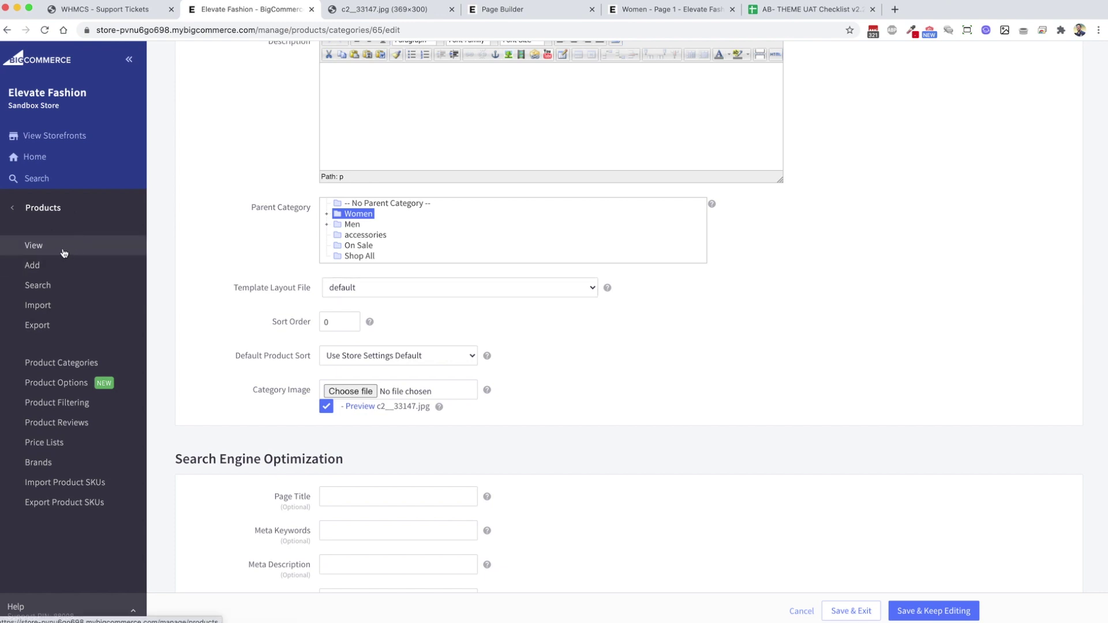
{"action": "left_click", "coordinate": [98, 363]}
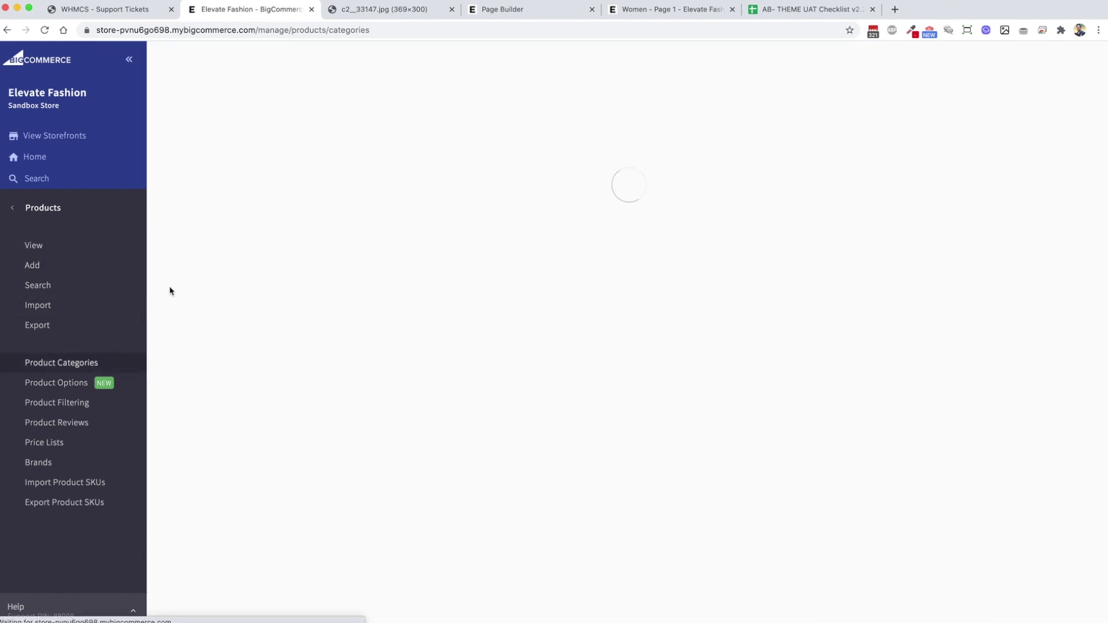
{"action": "left_click", "coordinate": [277, 291]}
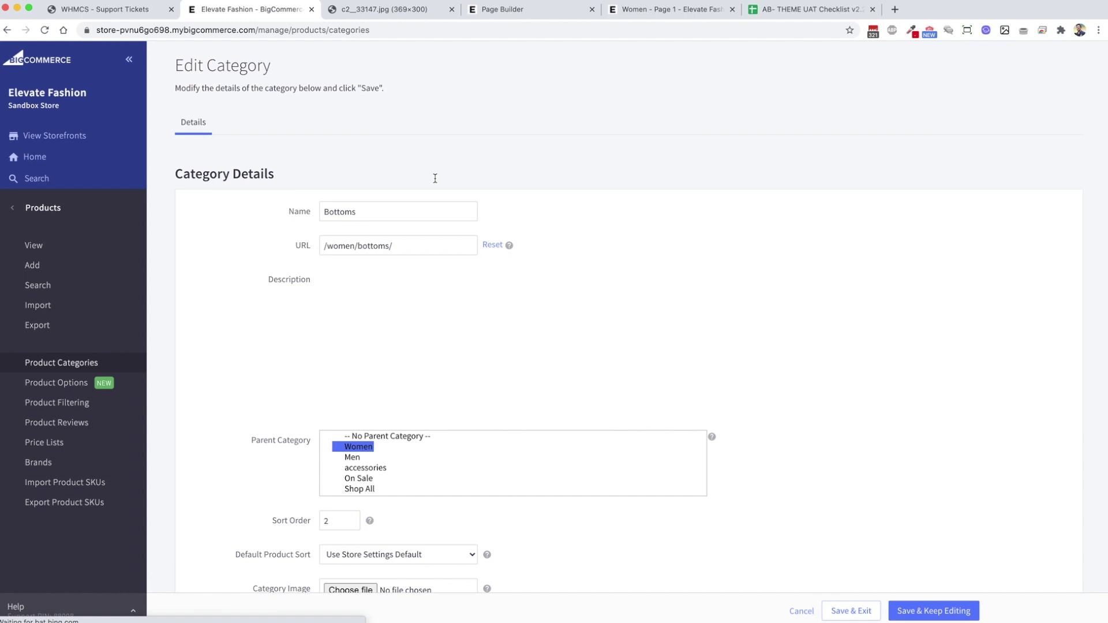
{"action": "scroll", "coordinate": [289, 404], "scroll_direction": "down", "scroll_amount": 5}
{"action": "scroll", "coordinate": [301, 358], "scroll_direction": "down", "scroll_amount": 1}
{"action": "left_click", "coordinate": [326, 288]}
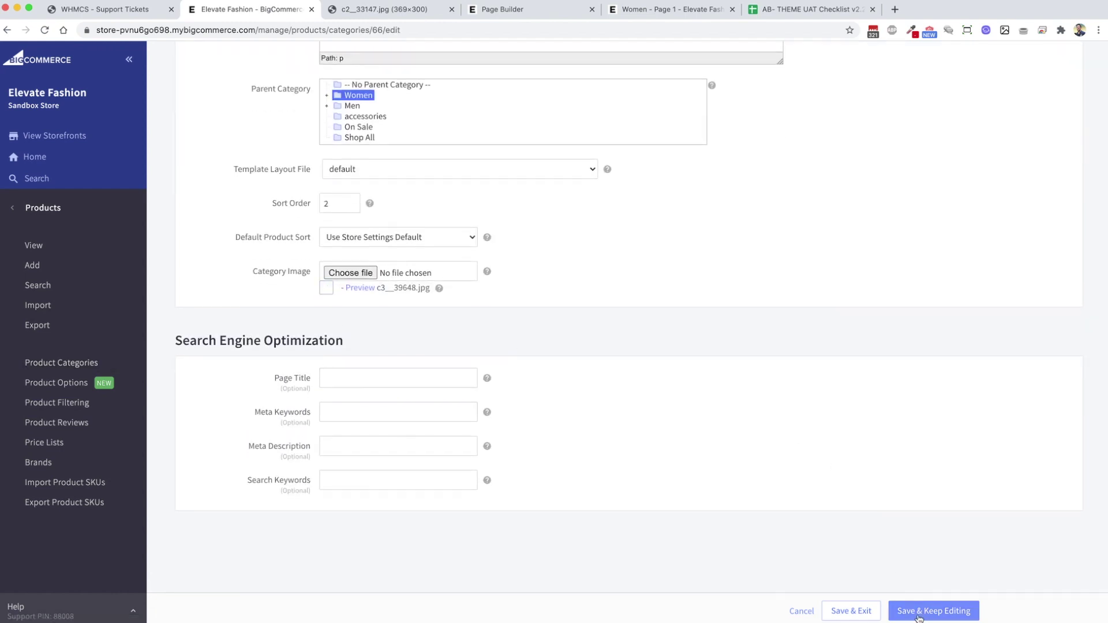
{"action": "left_click", "coordinate": [869, 613]}
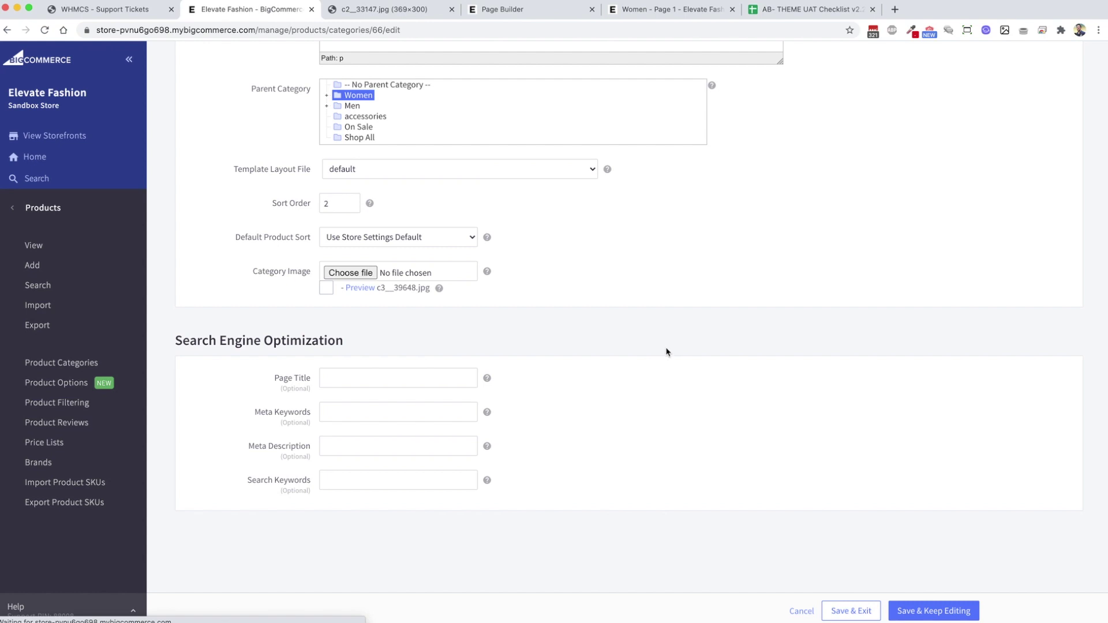
Reload the storefront Women page to confirm only Clothing and tops thumbnails remain.
{"action": "left_click", "coordinate": [655, 16]}
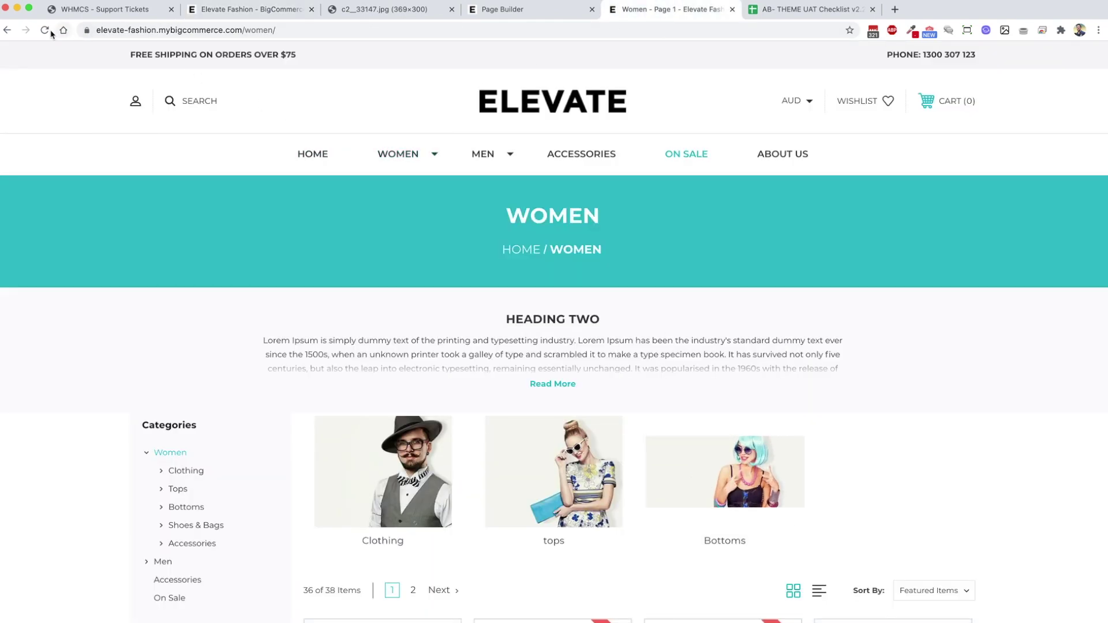
{"action": "left_click", "coordinate": [45, 30]}
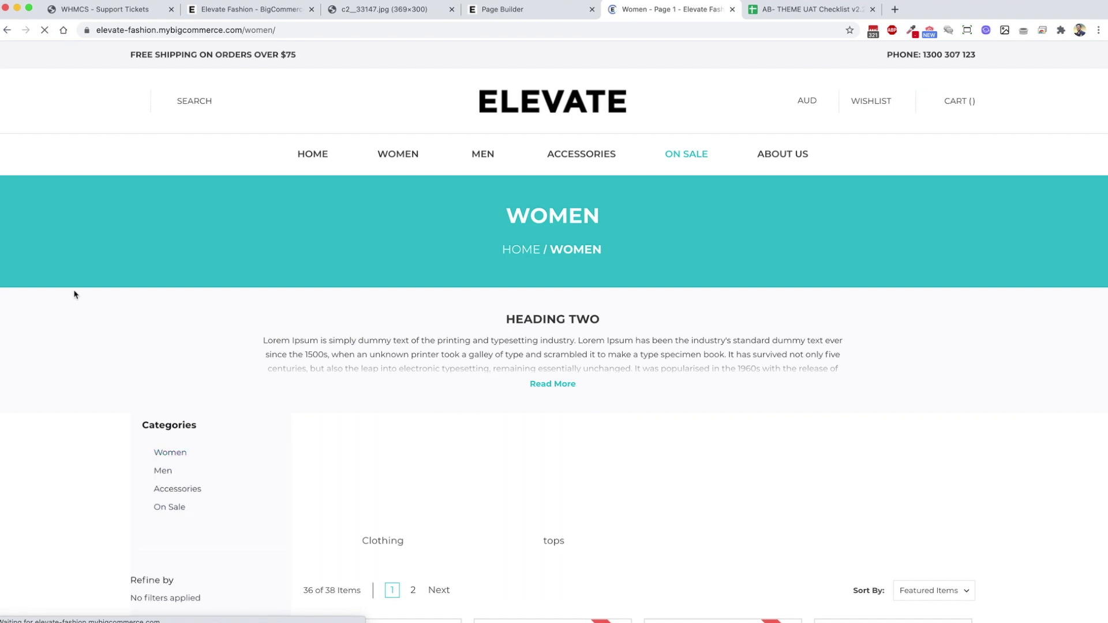
{"action": "left_click", "coordinate": [249, 14]}
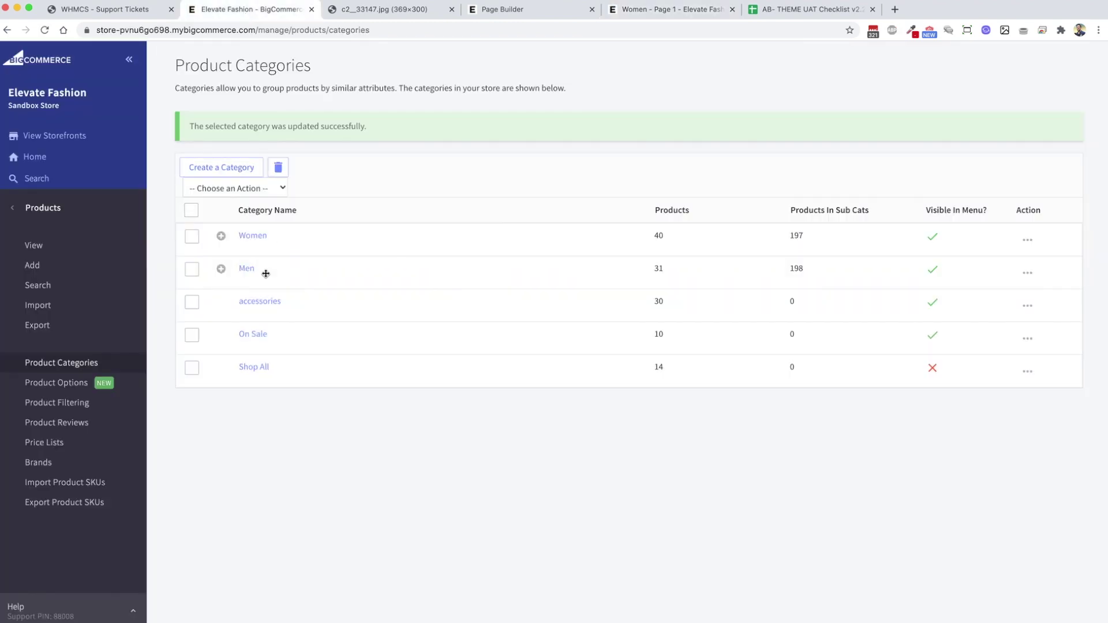
Expand Women in the category list and open Shoes & Bags for editing.
{"action": "left_click", "coordinate": [221, 237]}
{"action": "scroll", "coordinate": [231, 234], "scroll_direction": "down", "scroll_amount": 1}
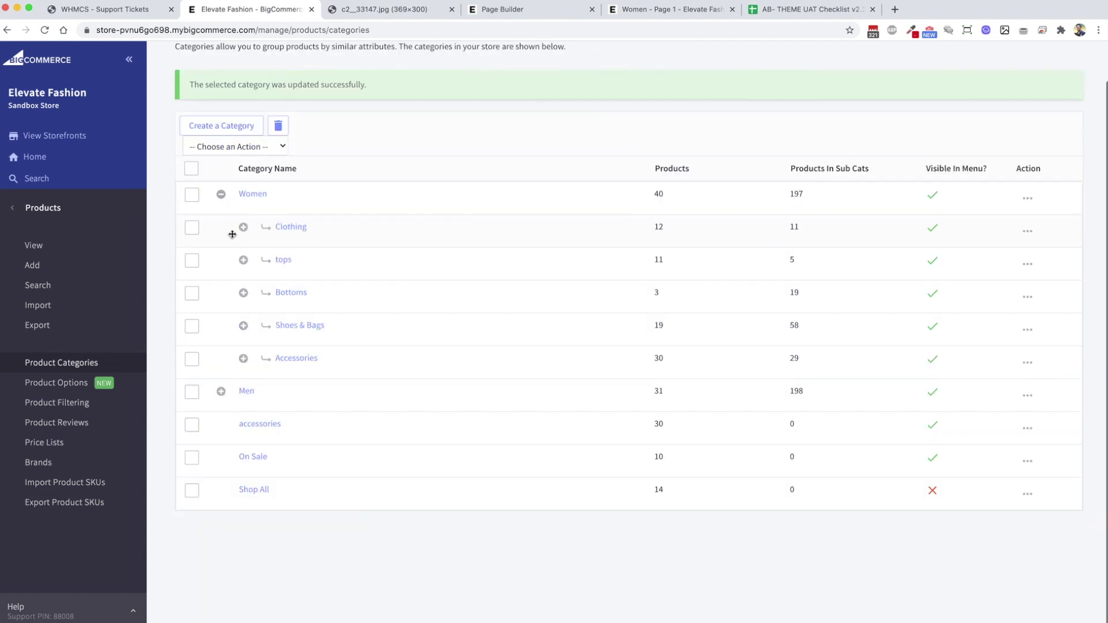
{"action": "left_click", "coordinate": [243, 326]}
{"action": "left_click", "coordinate": [299, 197]}
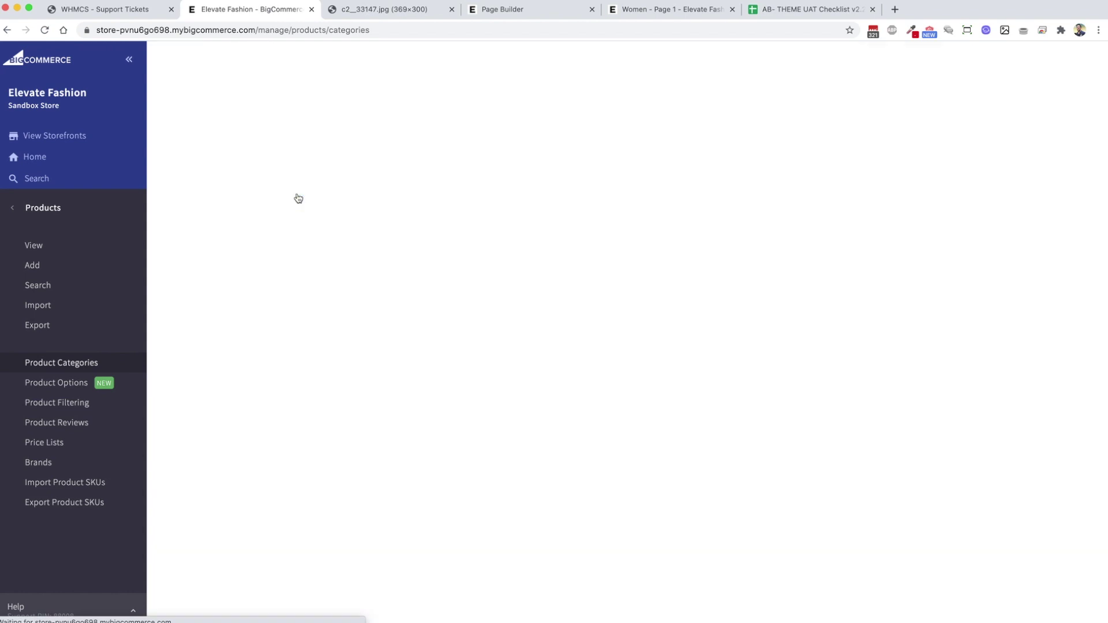
{"action": "scroll", "coordinate": [229, 392], "scroll_direction": "down", "scroll_amount": 5}
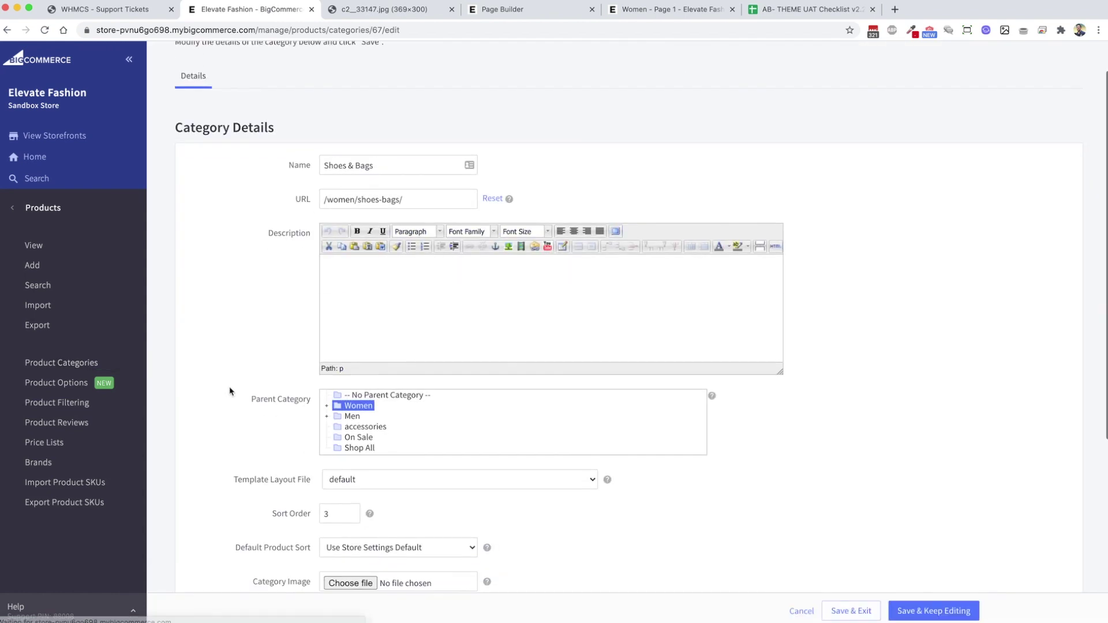
Browse the Fashion - Parent > Home Category Section folder, previewing images c3 to c5 and back.
{"action": "left_click", "coordinate": [344, 377]}
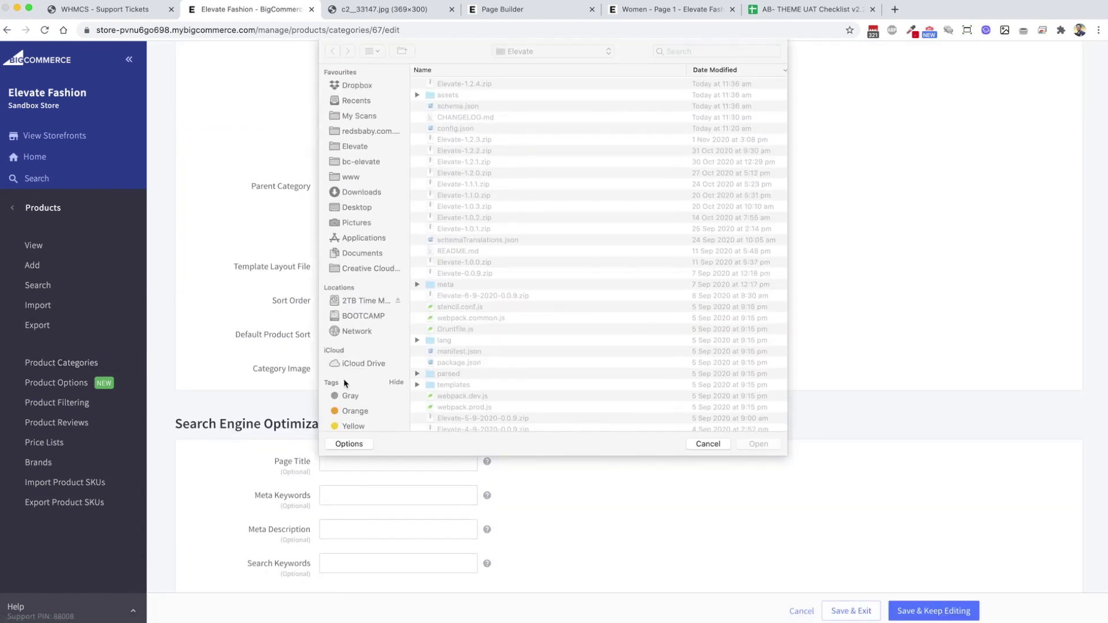
{"action": "left_click", "coordinate": [552, 52]}
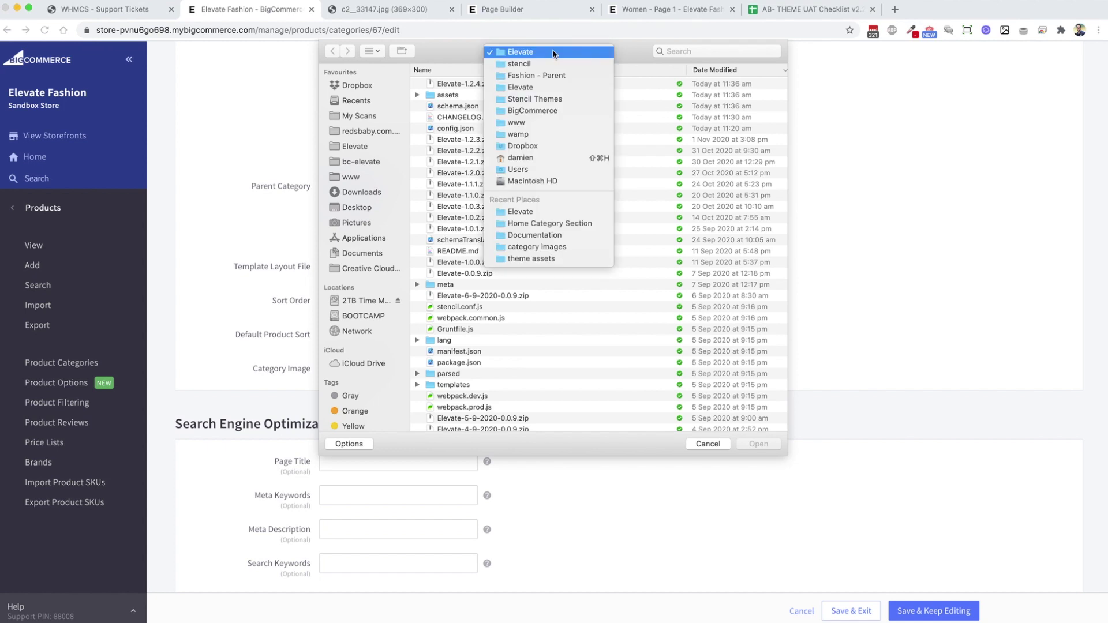
{"action": "left_click", "coordinate": [531, 77]}
{"action": "double_click", "coordinate": [472, 114]}
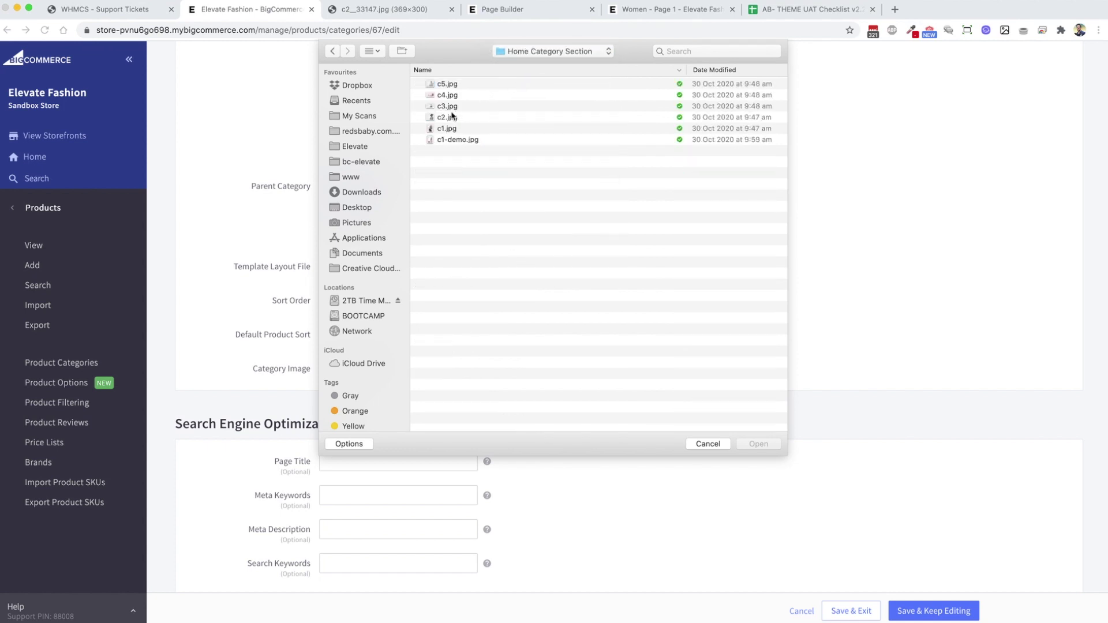
{"action": "left_click", "coordinate": [446, 107]}
{"action": "key", "text": "space"}
{"action": "key", "text": "Up"}
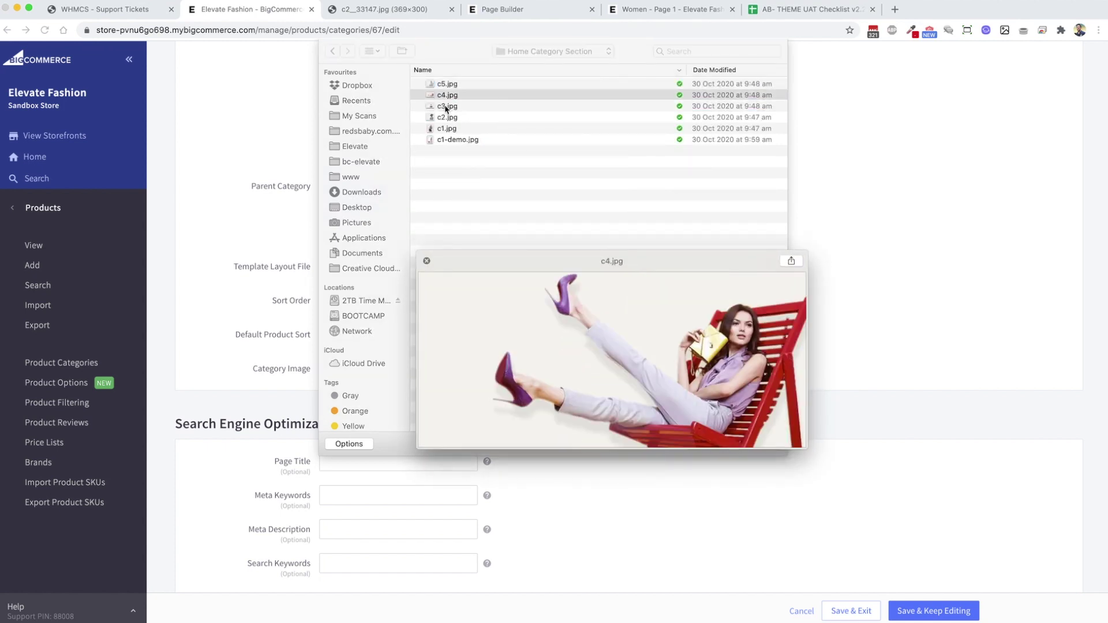
{"action": "key", "text": "Up"}
{"action": "key", "text": "Down"}
{"action": "key", "text": "Down"}
{"action": "key", "text": "Down"}
{"action": "key", "text": "Down"}
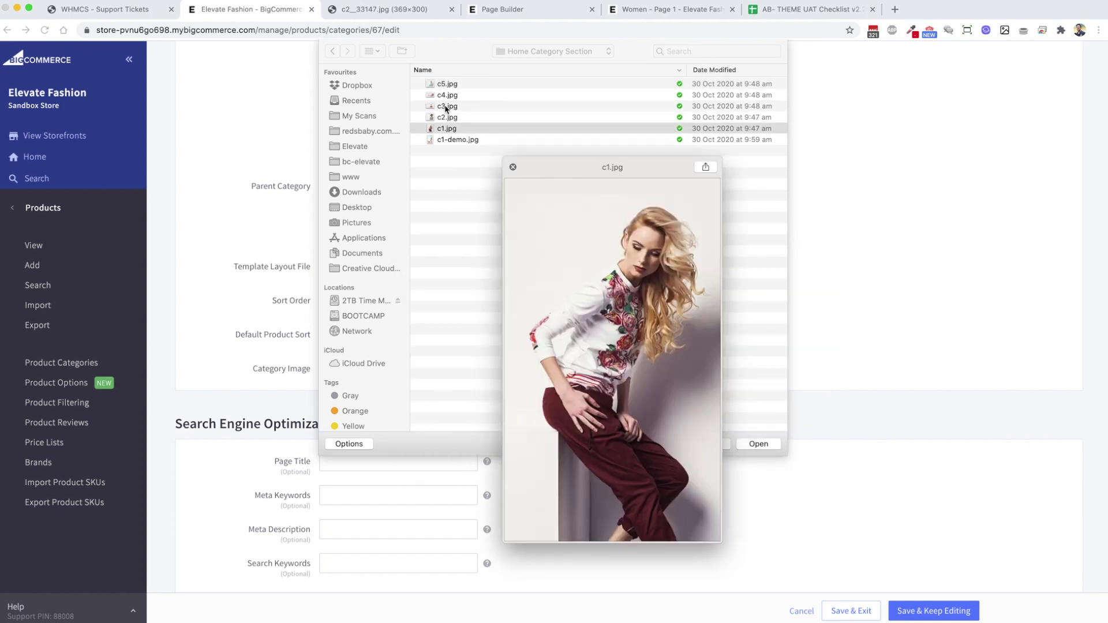
{"action": "key", "text": "Down"}
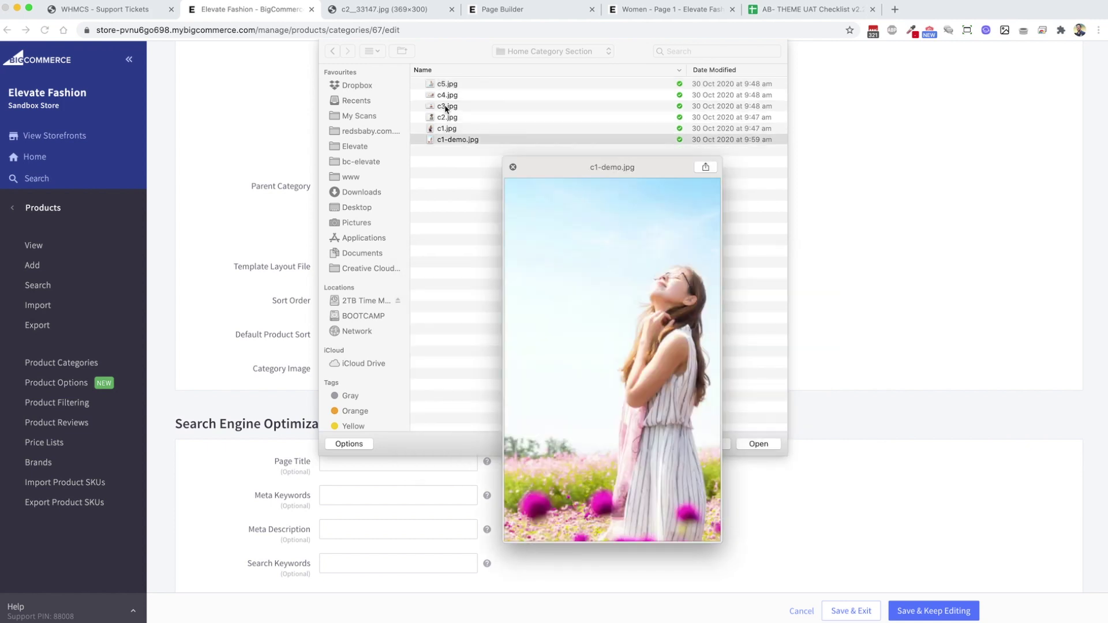
Attach c1-demo.jpg as the Shoes & Bags category image and save.
{"action": "left_click", "coordinate": [453, 141]}
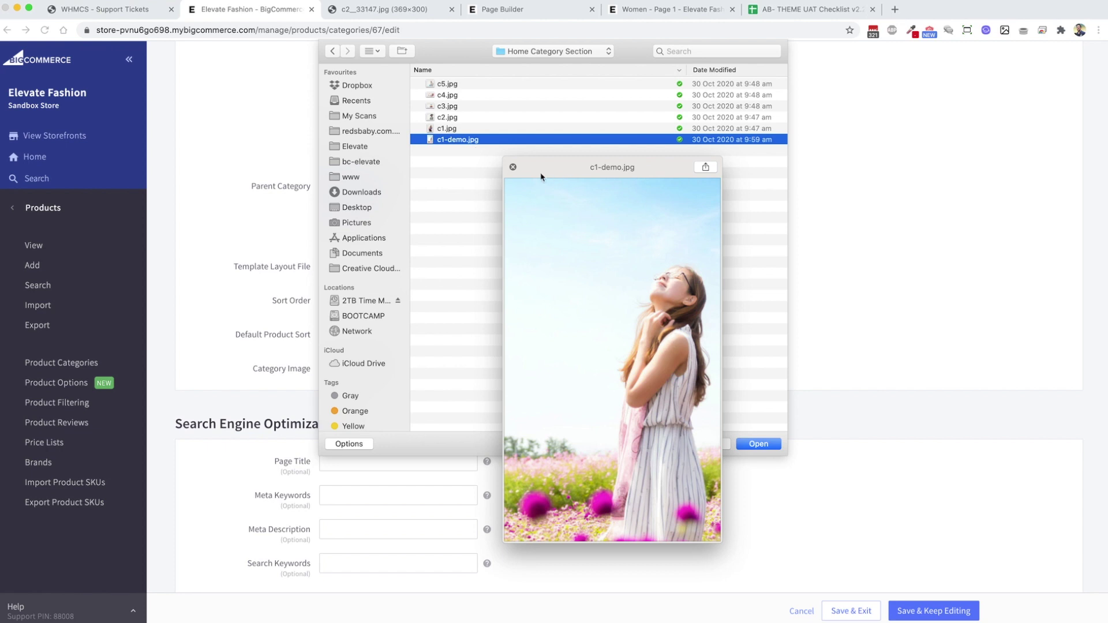
{"action": "left_click", "coordinate": [513, 167]}
{"action": "double_click", "coordinate": [463, 141]}
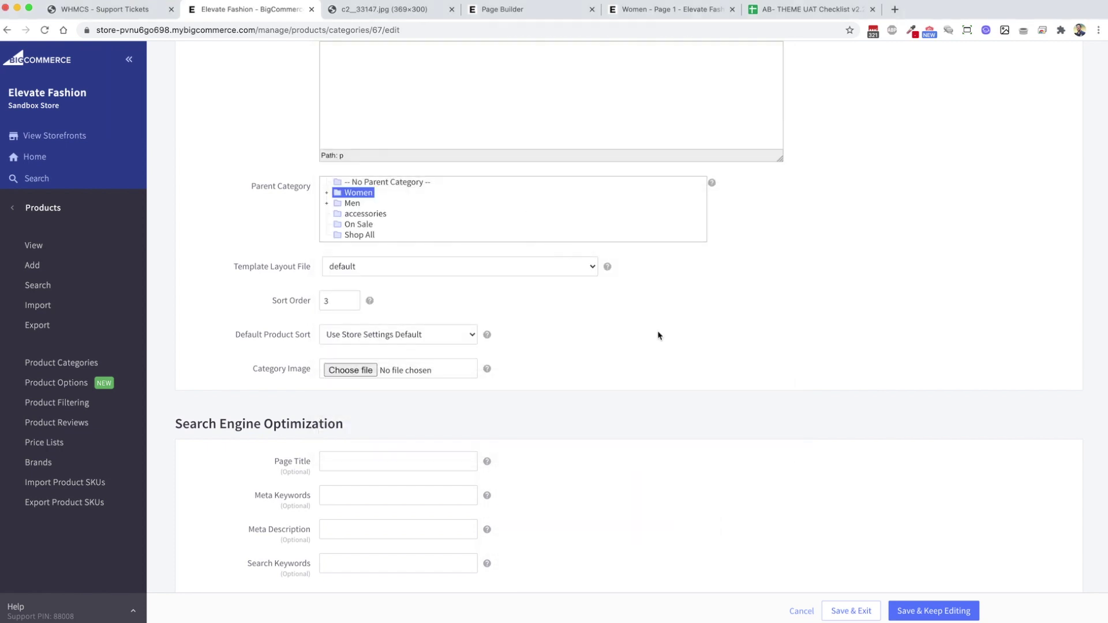
{"action": "left_click", "coordinate": [852, 616]}
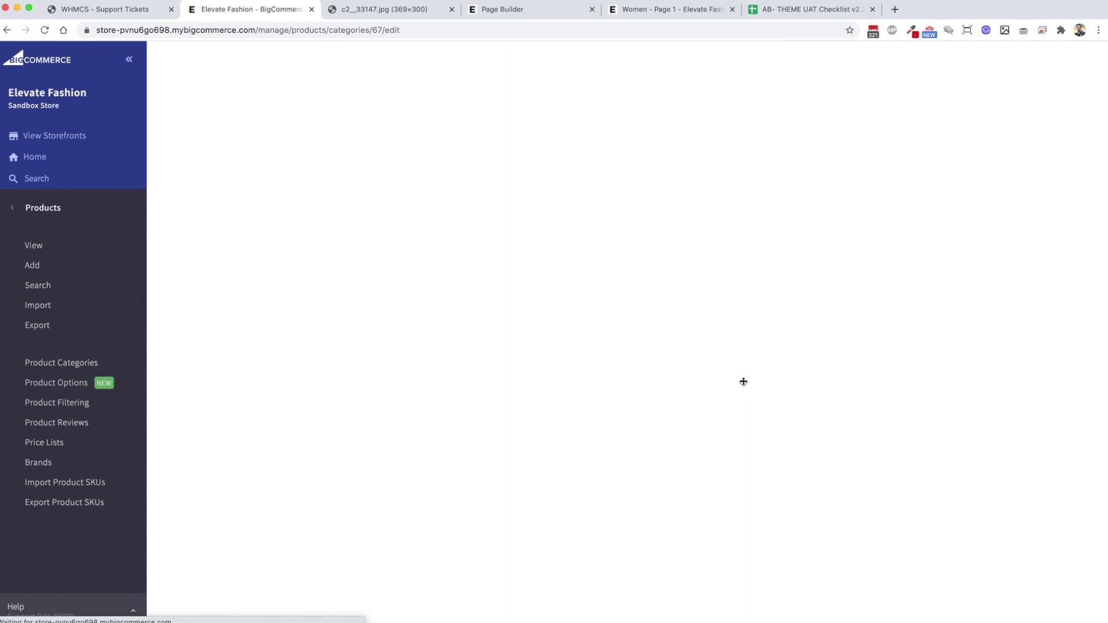
Reload the storefront Women page to see the new Shoes & Bags thumbnail, then return to Product Categories.
{"action": "left_click", "coordinate": [670, 9]}
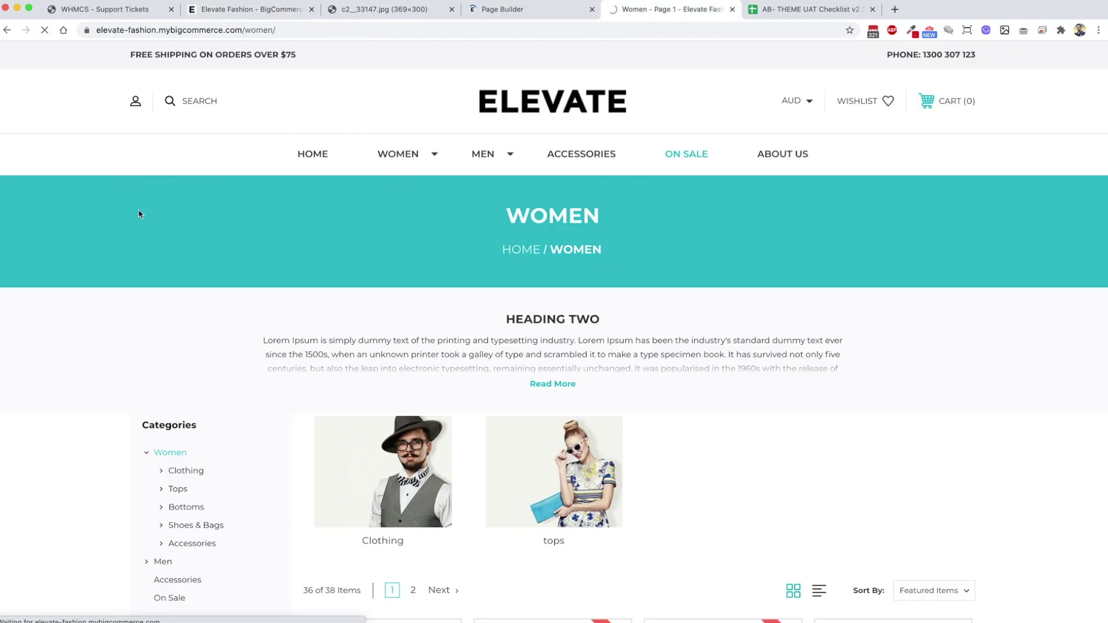
{"action": "key", "text": "super+r"}
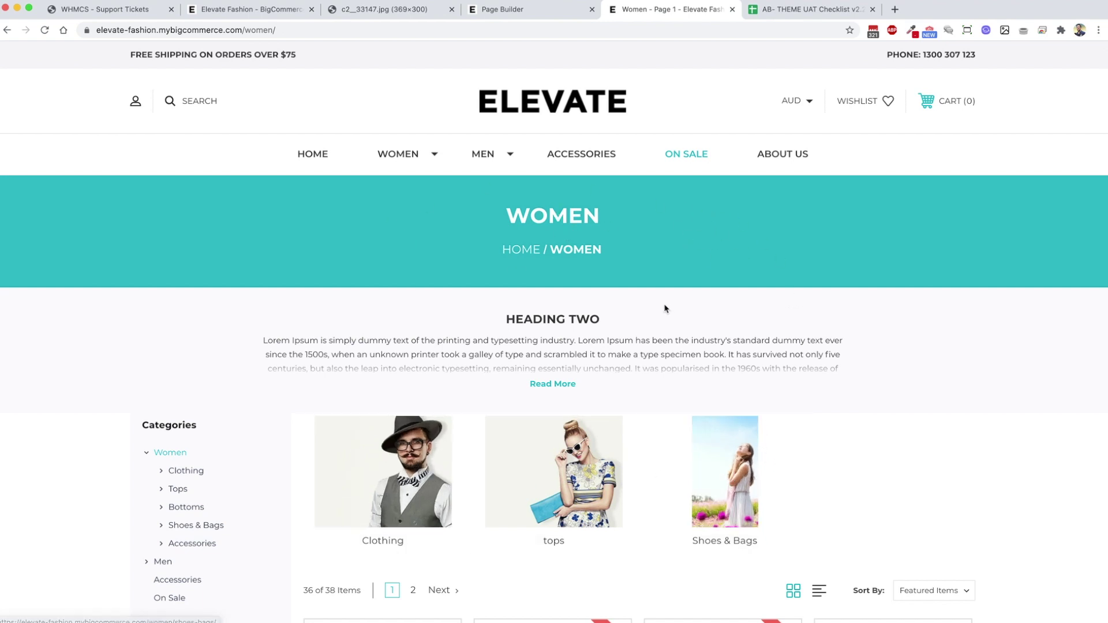
{"action": "left_click", "coordinate": [267, 11]}
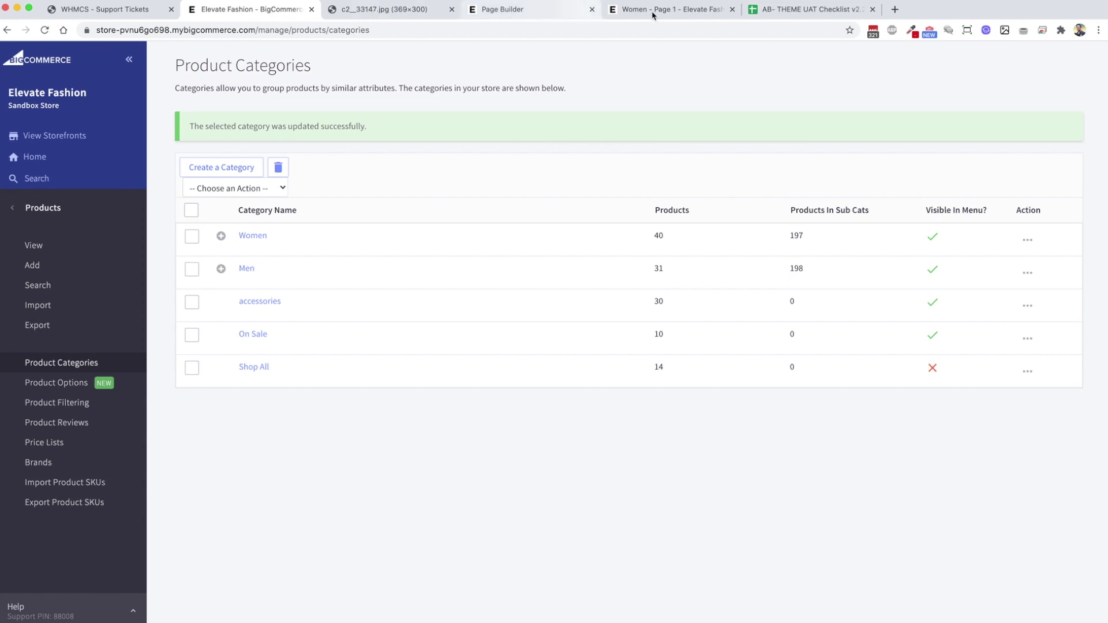
Open Page Builder's Category theme styles and expand the Sub-Category Image Display dropdown.
{"action": "left_click", "coordinate": [551, 11]}
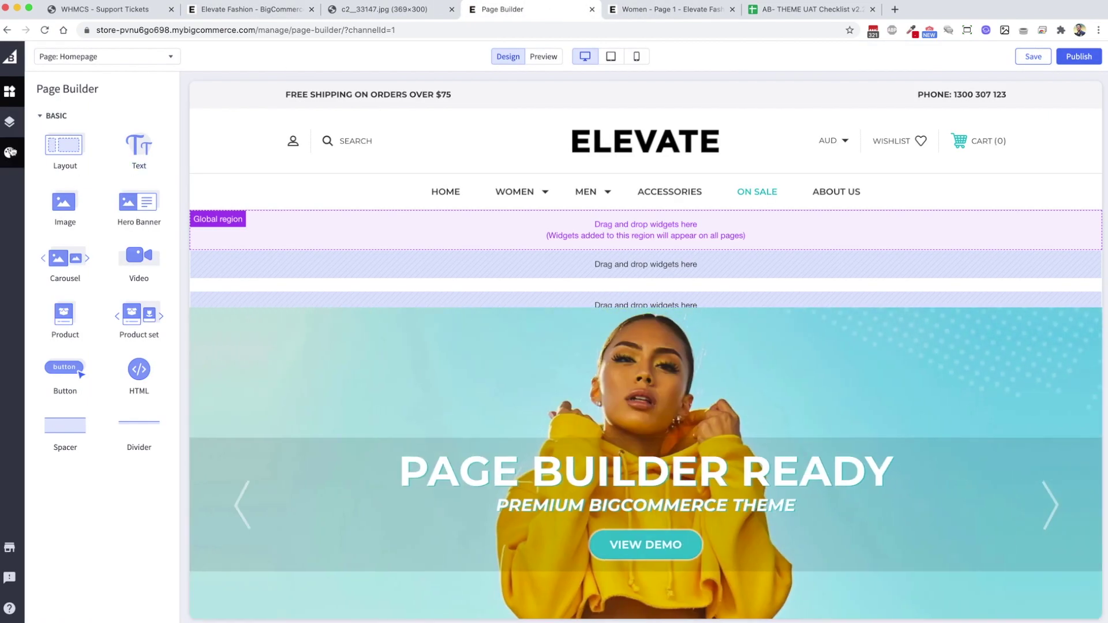
{"action": "left_click", "coordinate": [10, 152]}
{"action": "left_click", "coordinate": [106, 249]}
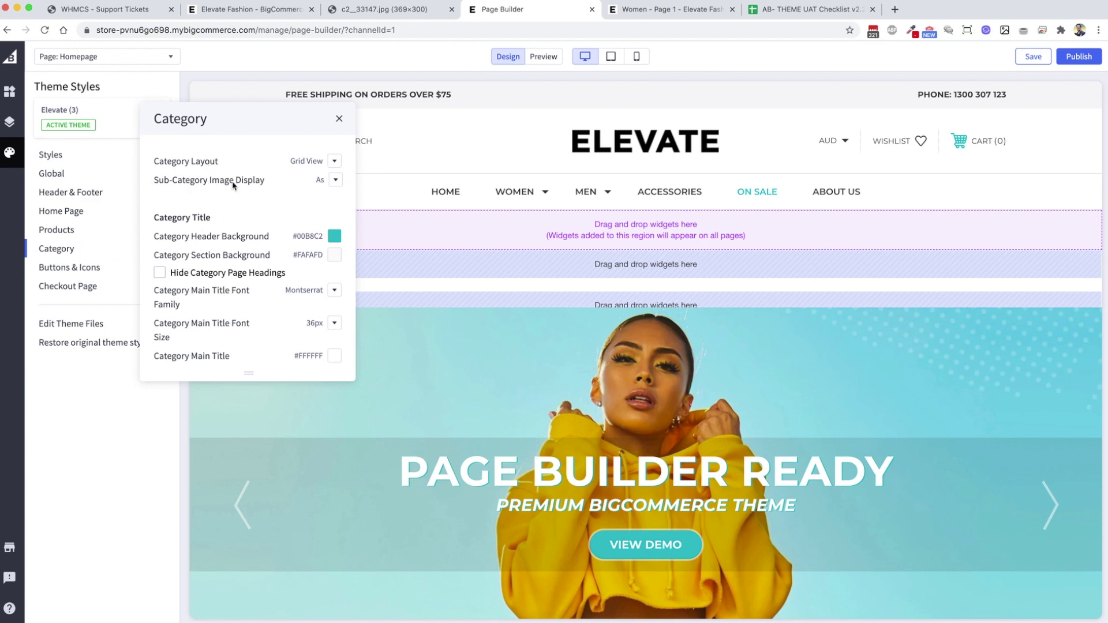
{"action": "left_click", "coordinate": [318, 181]}
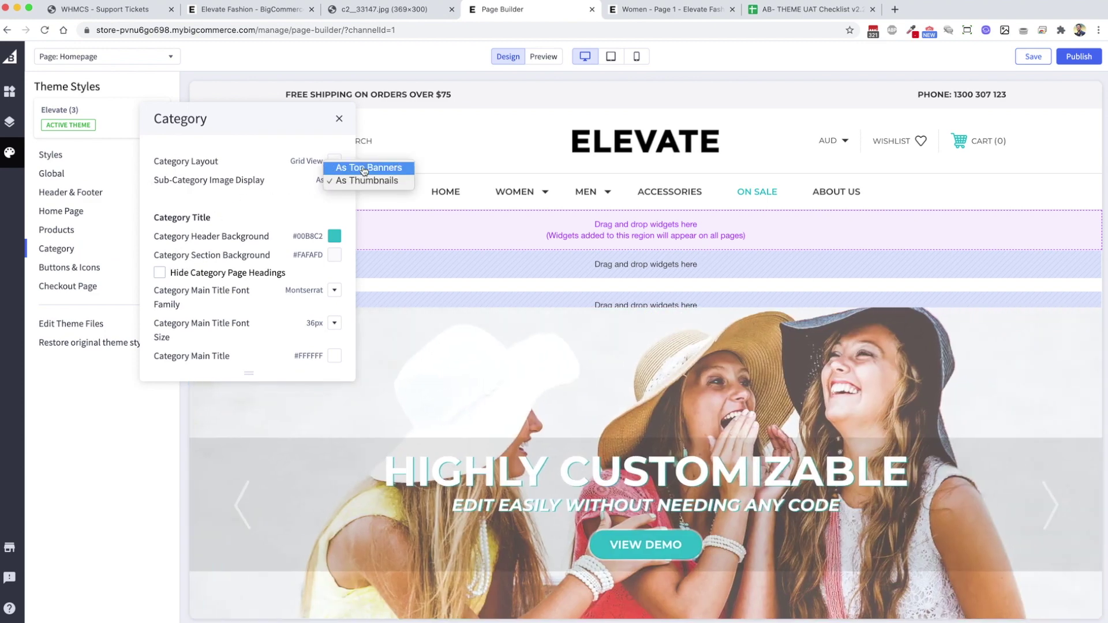